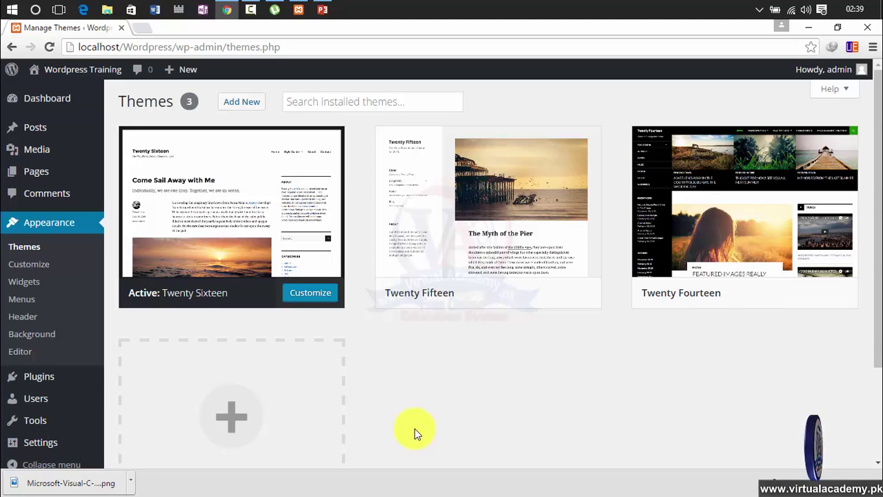
Step: Open the installer for adding a new theme from the installed themes overview
{"action": "mouse_move", "coordinate": [177, 288]}
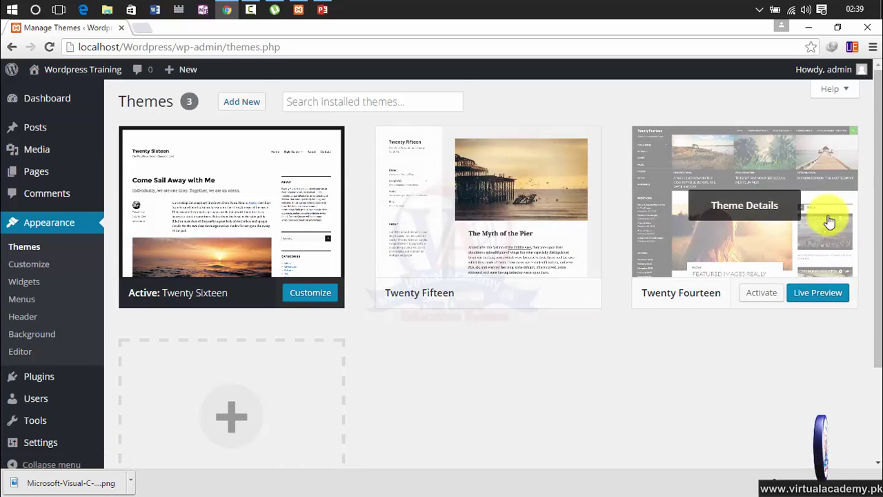
{"action": "scroll", "coordinate": [867, 173], "scroll_direction": "down", "scroll_amount": 2}
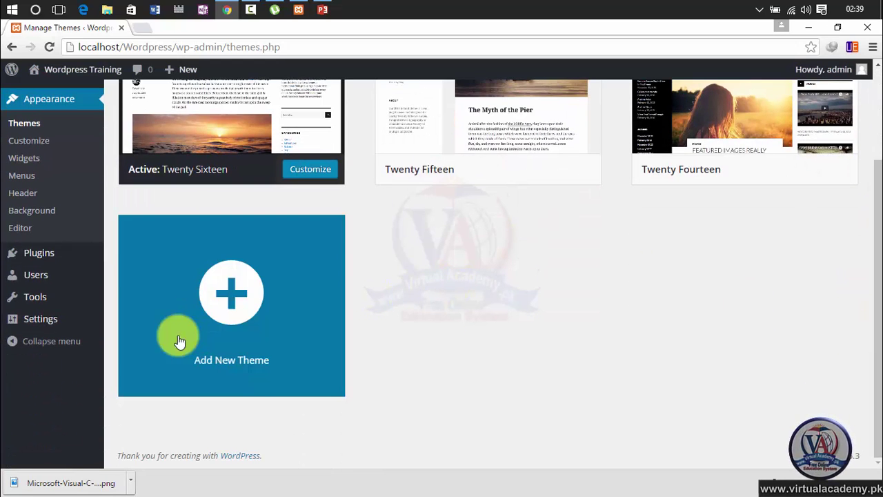
{"action": "left_click", "coordinate": [235, 292]}
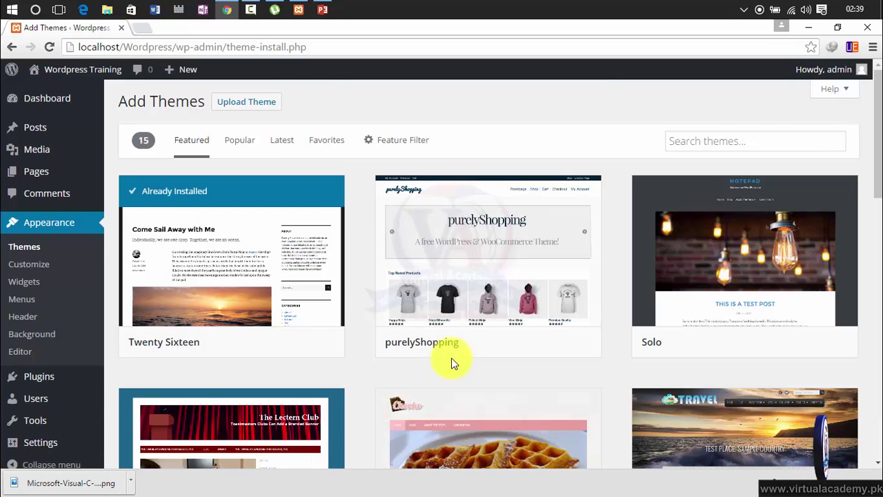
Step: Browse the popular, latest and favorites listings in the theme installer
{"action": "left_click", "coordinate": [239, 148]}
{"action": "left_click", "coordinate": [287, 151]}
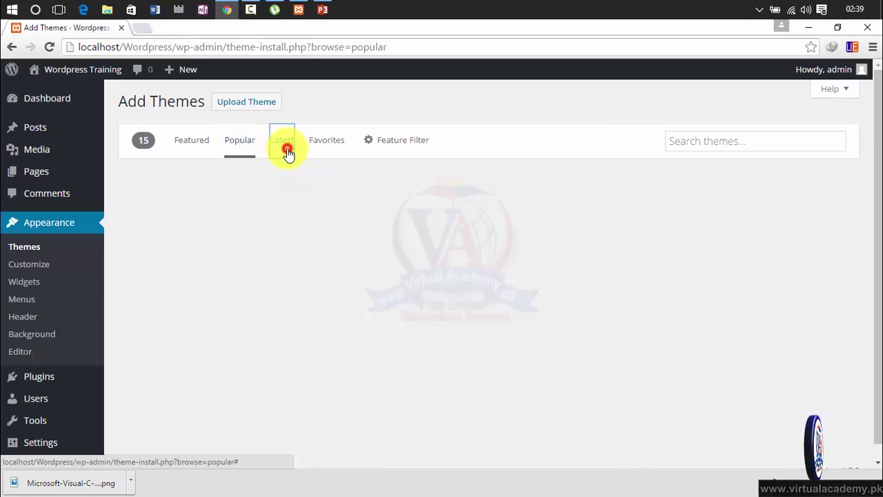
{"action": "left_click", "coordinate": [327, 153]}
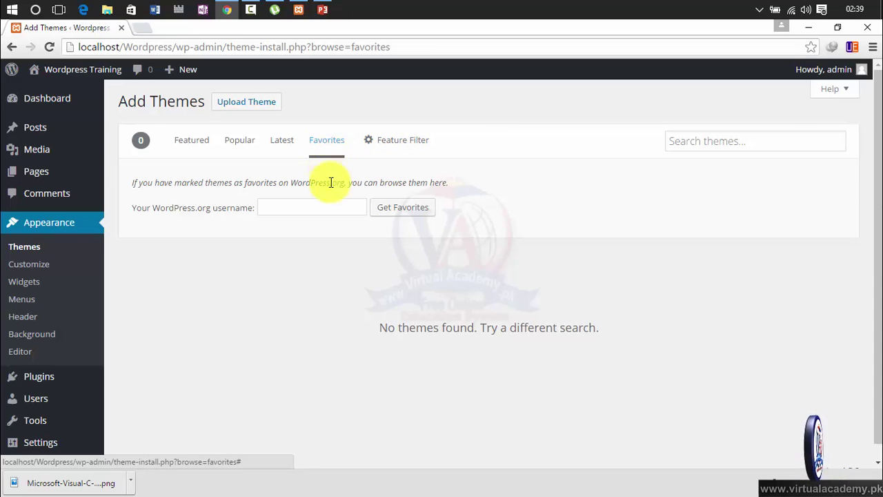
{"action": "left_click", "coordinate": [324, 211]}
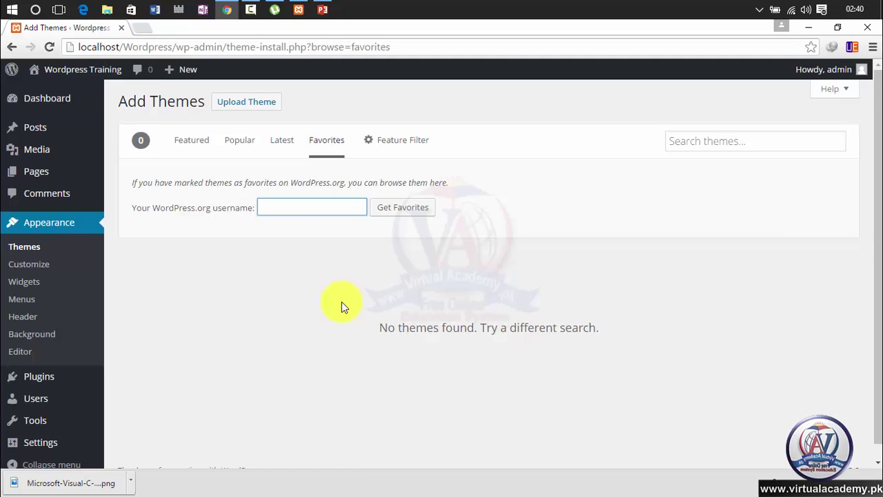
Step: Find the Twenty Ten theme among the popular themes and install it
{"action": "left_click", "coordinate": [245, 141]}
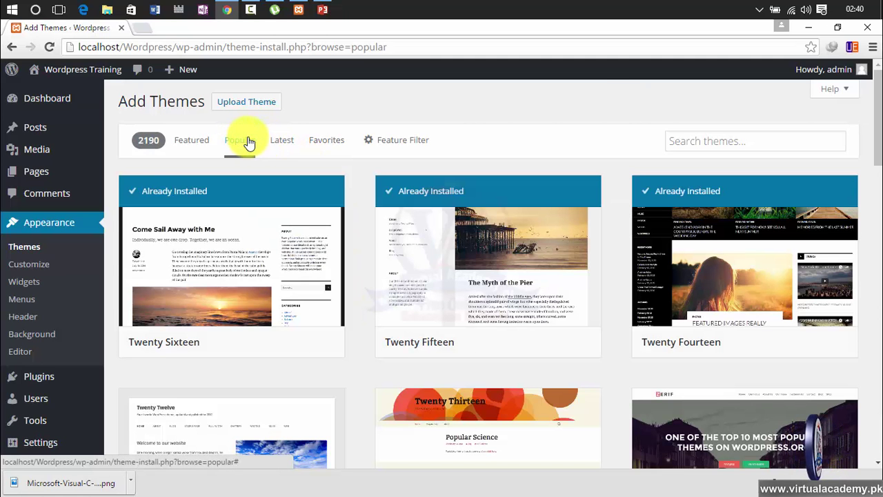
{"action": "left_click_drag", "start_coordinate": [877, 122], "coordinate": [875, 129]}
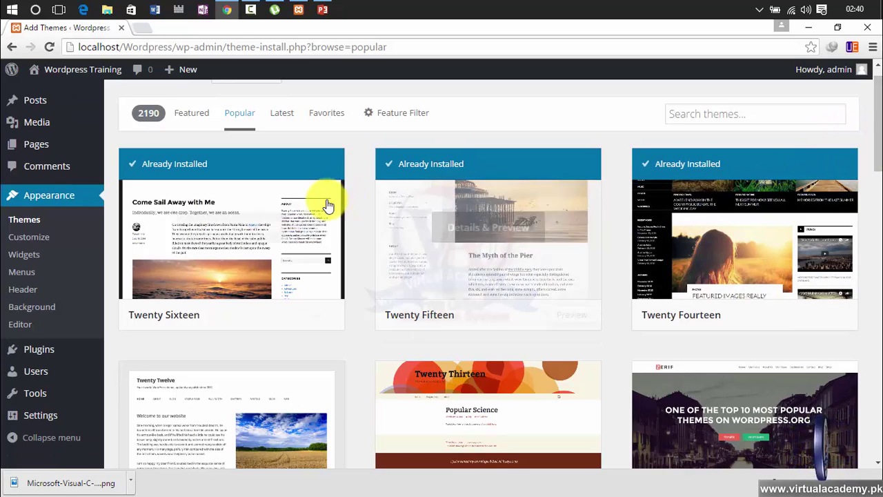
{"action": "left_click_drag", "start_coordinate": [877, 146], "coordinate": [875, 246]}
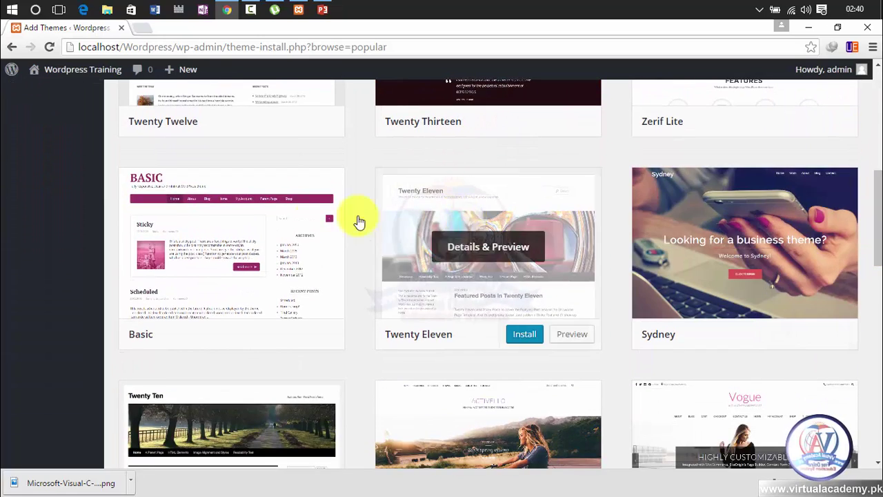
{"action": "left_click_drag", "start_coordinate": [874, 218], "coordinate": [873, 265]}
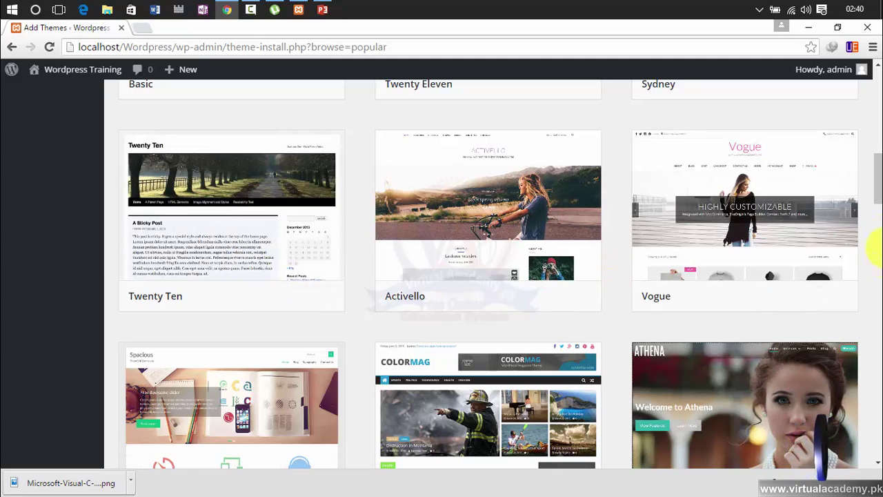
{"action": "mouse_move", "coordinate": [877, 181]}
{"action": "left_mouse_down"}
{"action": "mouse_move", "coordinate": [873, 305]}
{"action": "mouse_move", "coordinate": [873, 173]}
{"action": "left_mouse_up"}
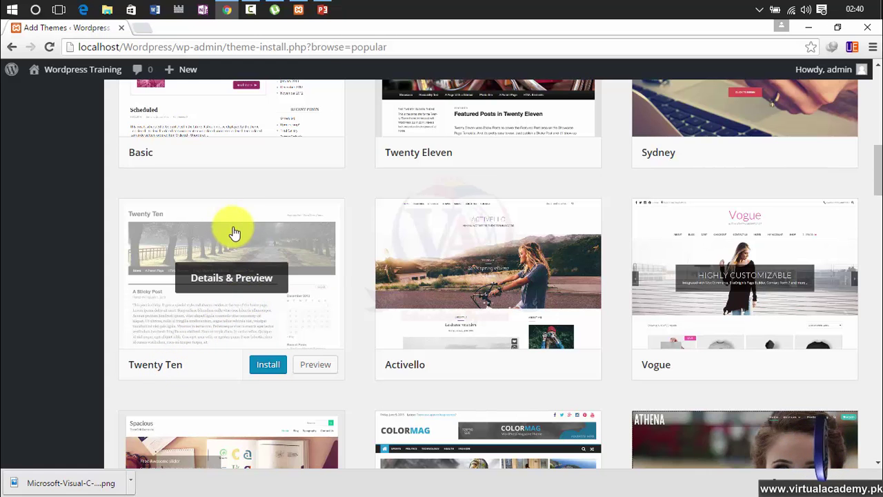
{"action": "left_click", "coordinate": [268, 370]}
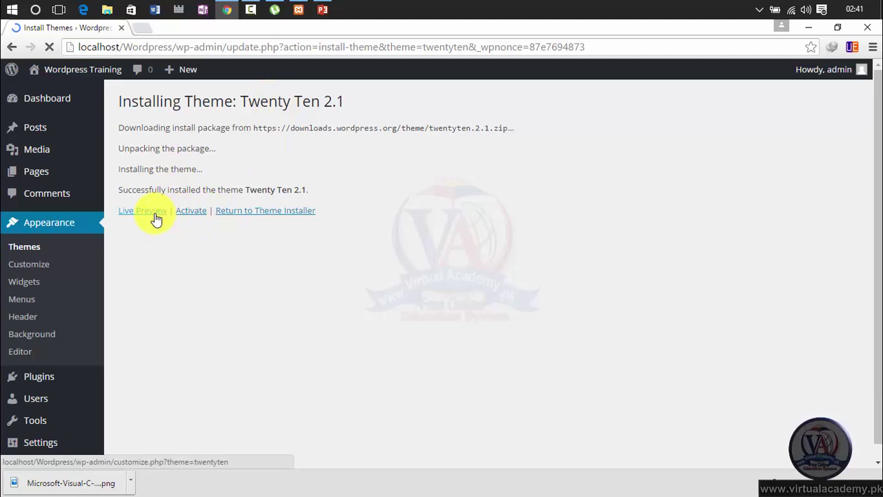
Step: Preview the newly installed Twenty Ten theme live on the site, and save and activate it
{"action": "left_click", "coordinate": [155, 215]}
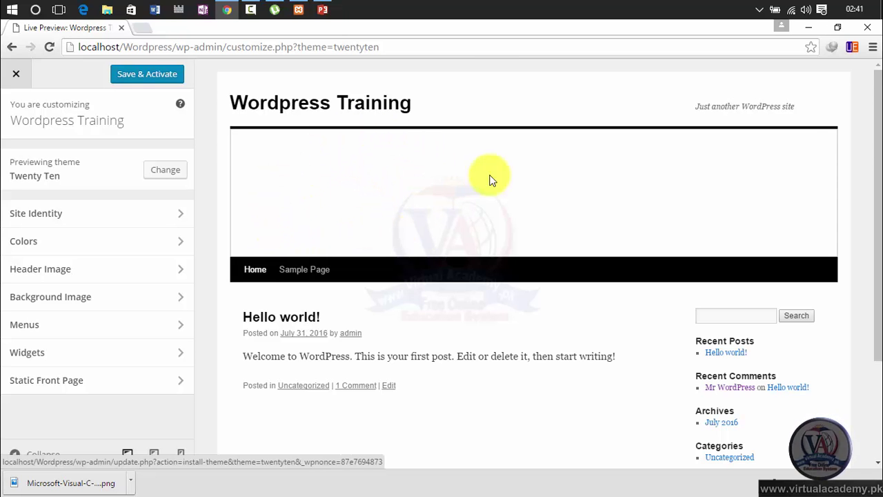
{"action": "left_click_drag", "start_coordinate": [877, 134], "coordinate": [876, 79]}
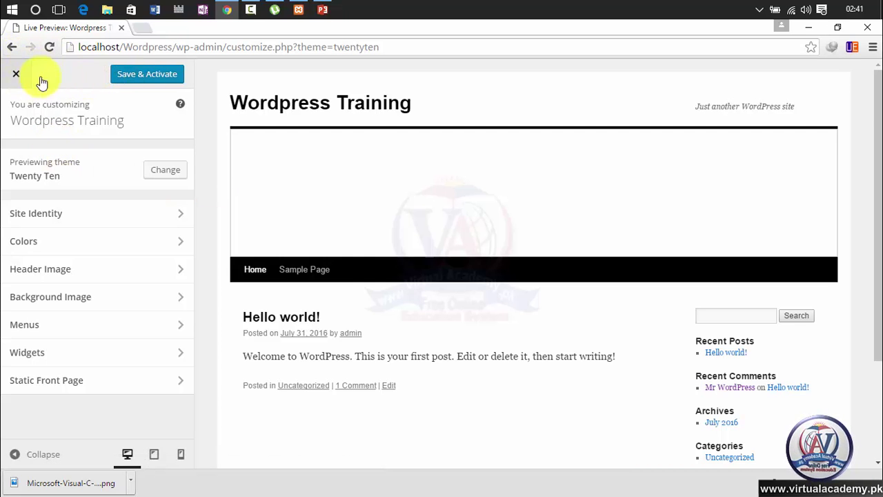
{"action": "left_click", "coordinate": [166, 76]}
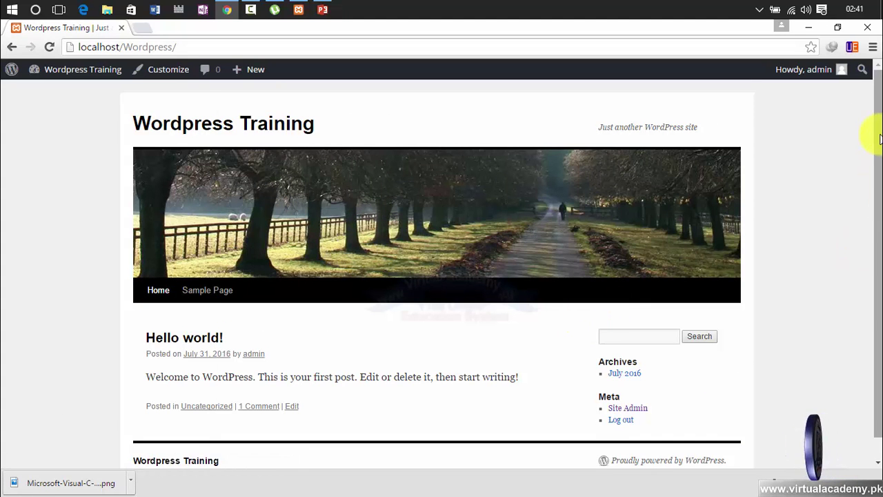
Step: Look over the site's home page in the activated theme and return to the dashboard
{"action": "left_click_drag", "start_coordinate": [877, 134], "coordinate": [877, 303]}
{"action": "left_click_drag", "start_coordinate": [874, 266], "coordinate": [867, 122]}
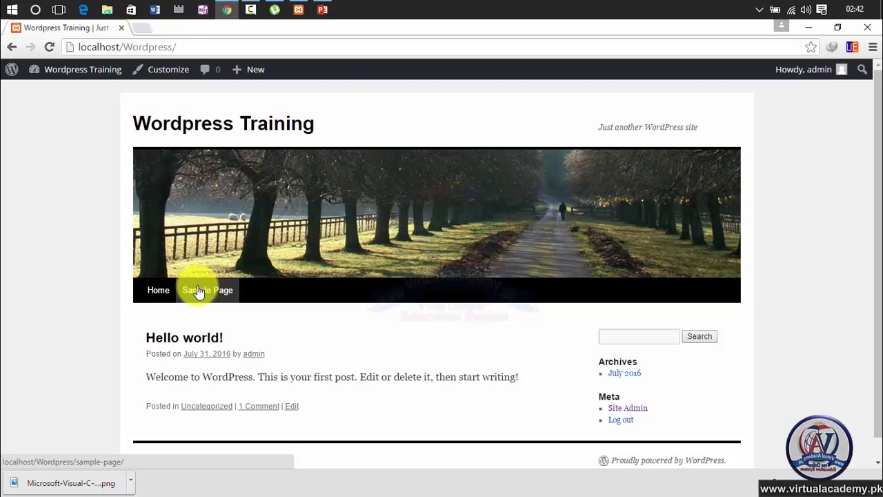
{"action": "mouse_move", "coordinate": [89, 69]}
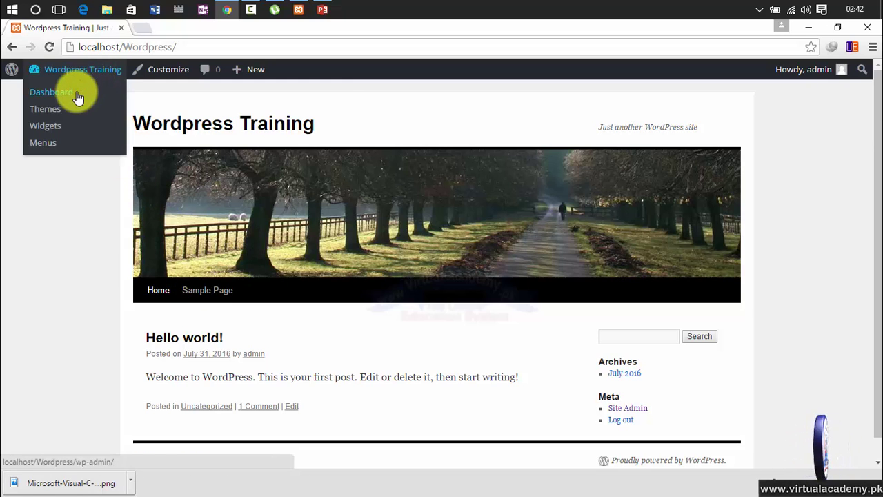
{"action": "left_click", "coordinate": [73, 94]}
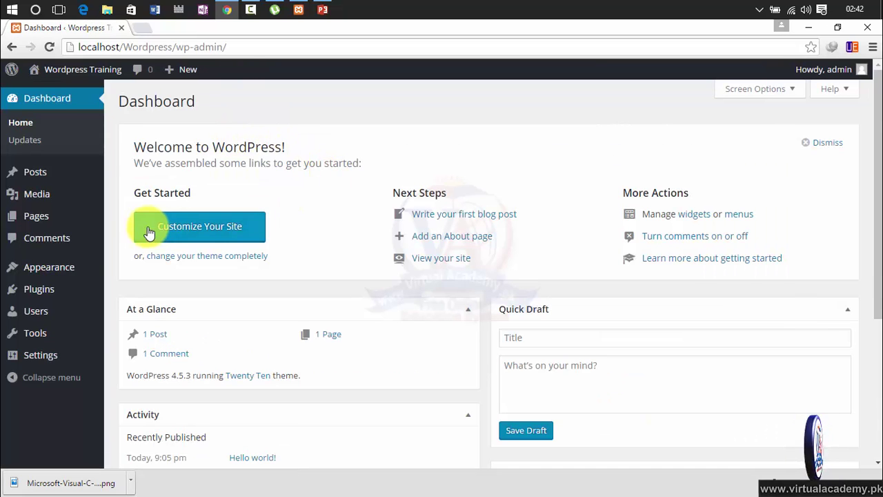
Step: Open the live site in a new browser tab and view it alongside the dashboard
{"action": "mouse_move", "coordinate": [82, 69]}
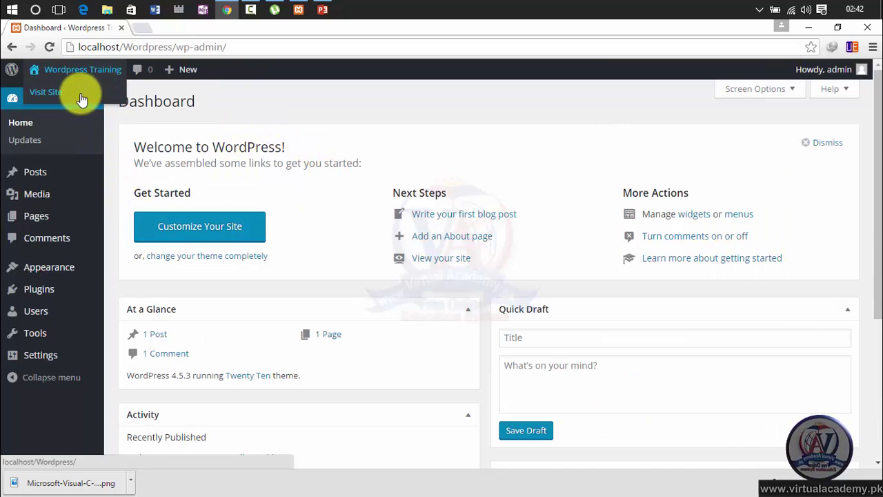
{"action": "right_click", "coordinate": [80, 95]}
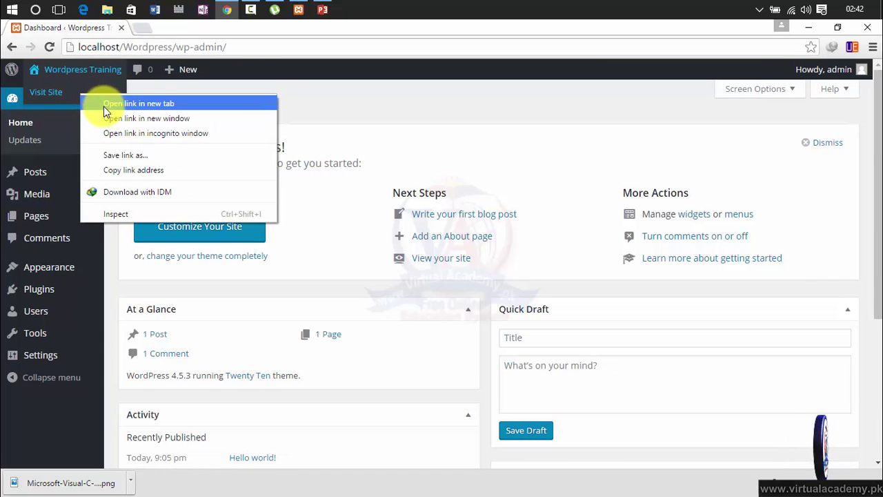
{"action": "left_click", "coordinate": [105, 105]}
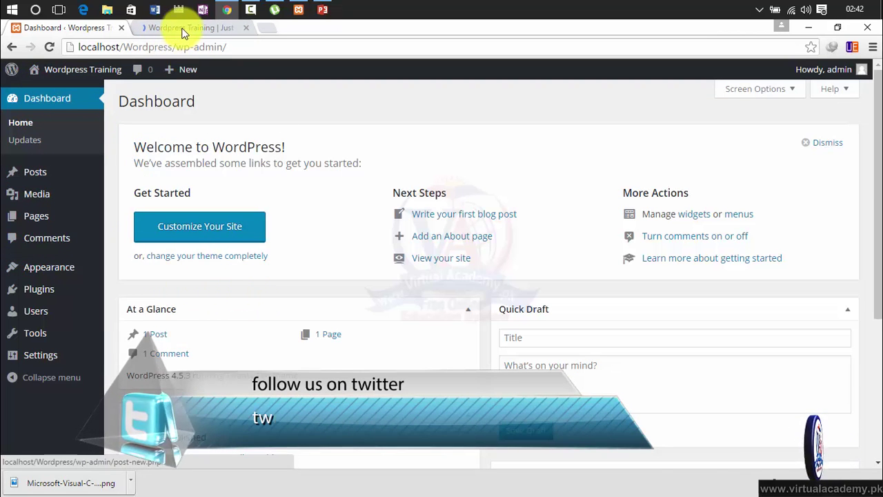
{"action": "left_click", "coordinate": [181, 28]}
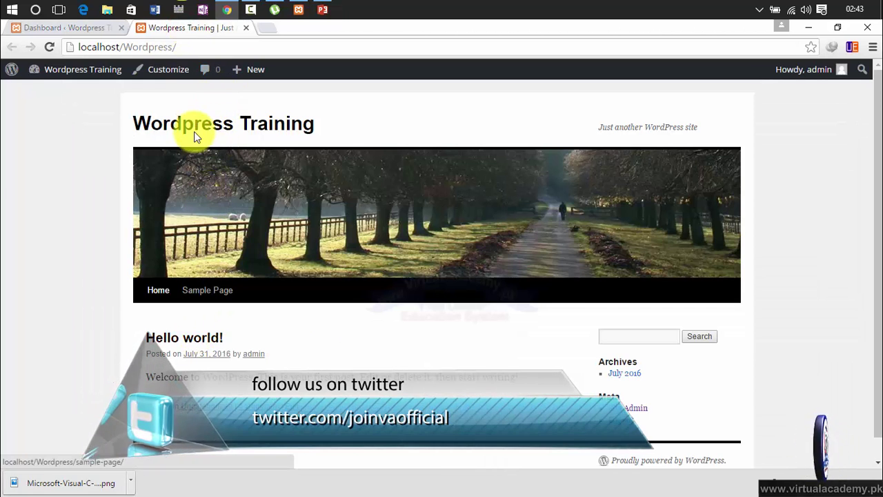
{"action": "left_click", "coordinate": [100, 28]}
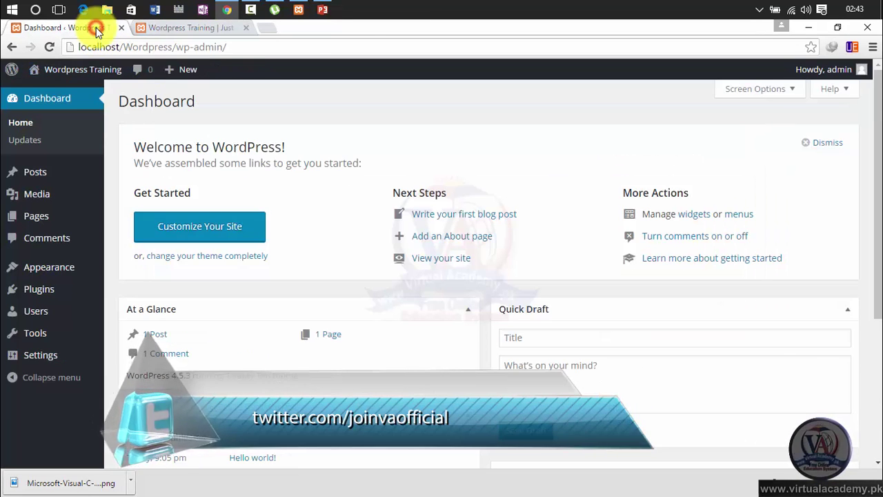
{"action": "left_click", "coordinate": [167, 30]}
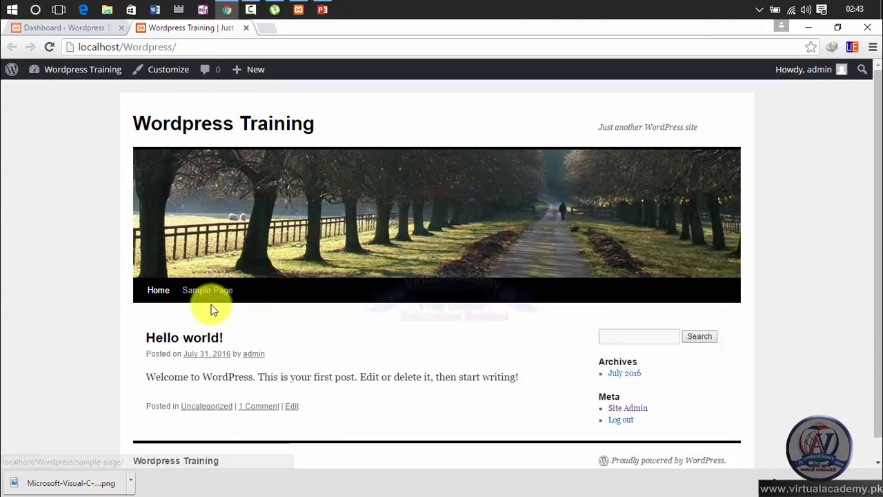
Step: Retitle the existing Sample Page as "About us" and update the page
{"action": "left_click", "coordinate": [88, 31]}
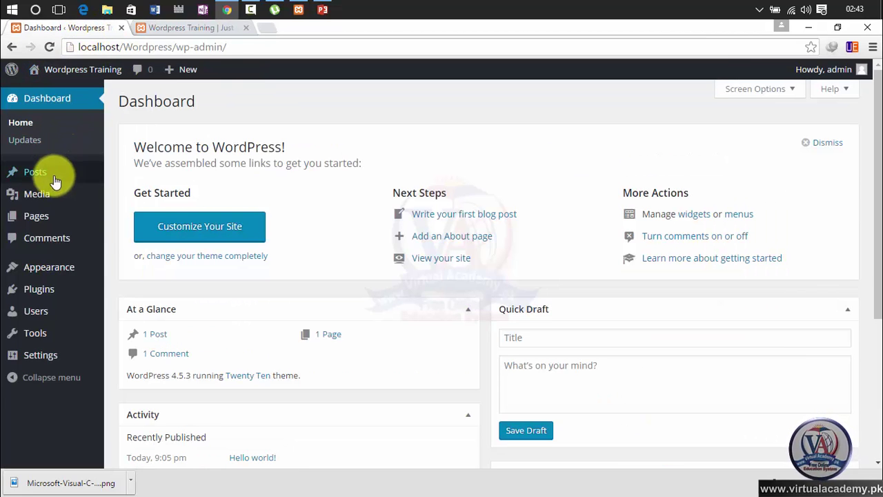
{"action": "left_click", "coordinate": [43, 217]}
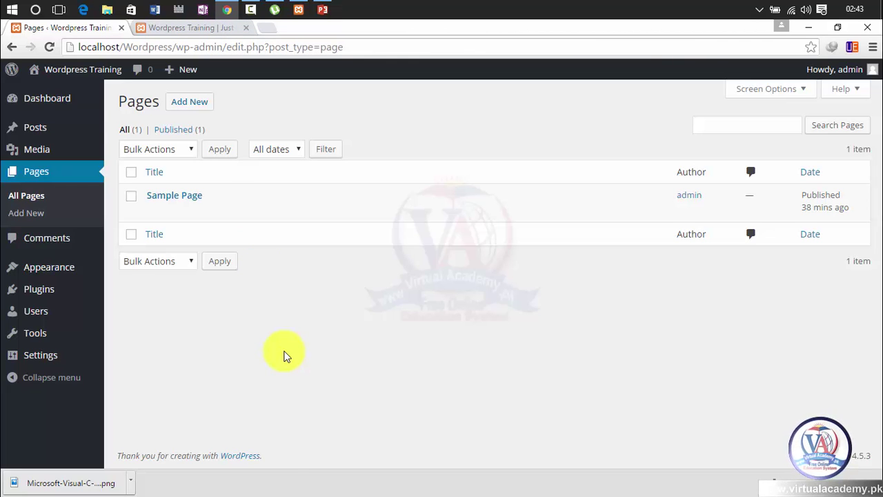
{"action": "mouse_move", "coordinate": [181, 199]}
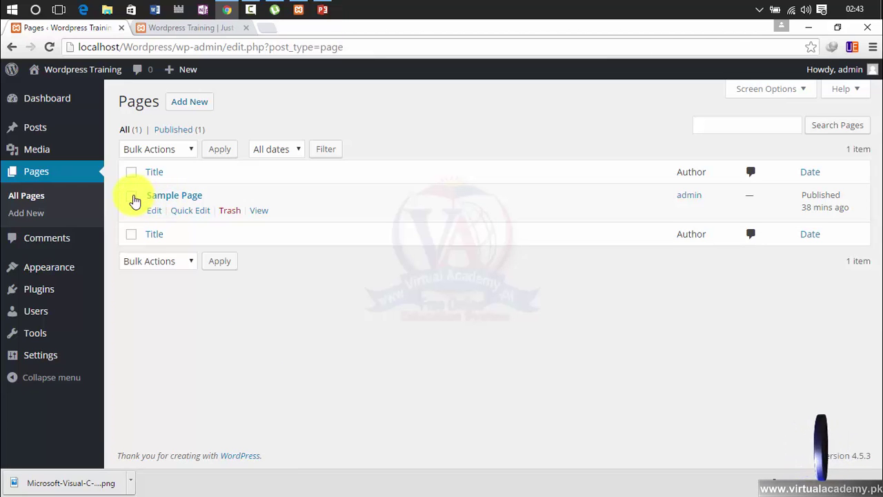
{"action": "left_click", "coordinate": [155, 210]}
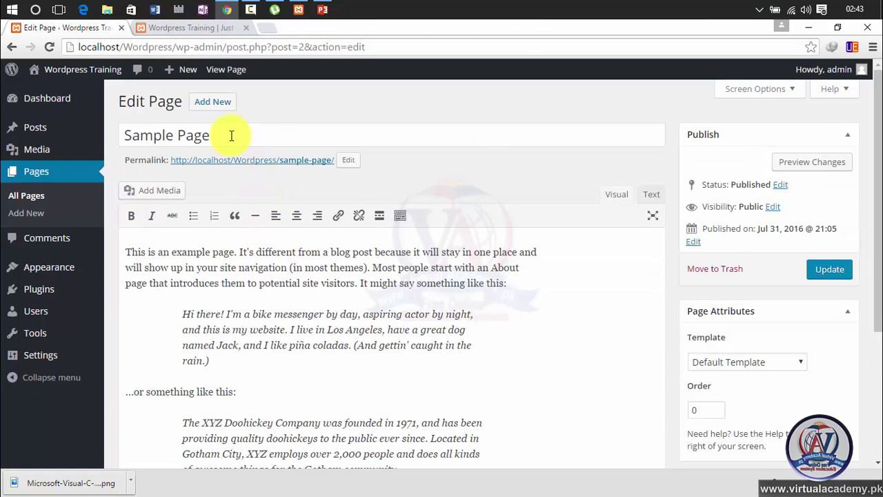
{"action": "left_click_drag", "start_coordinate": [231, 136], "coordinate": [123, 135]}
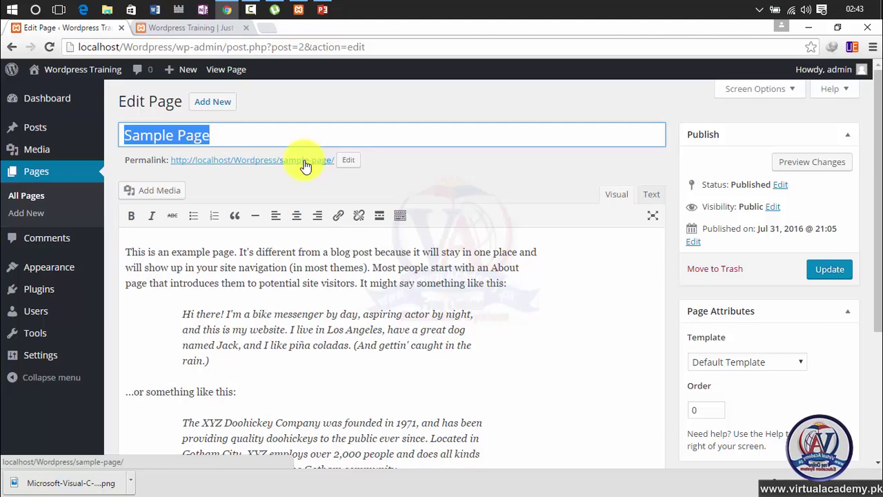
{"action": "type", "text": "S"}
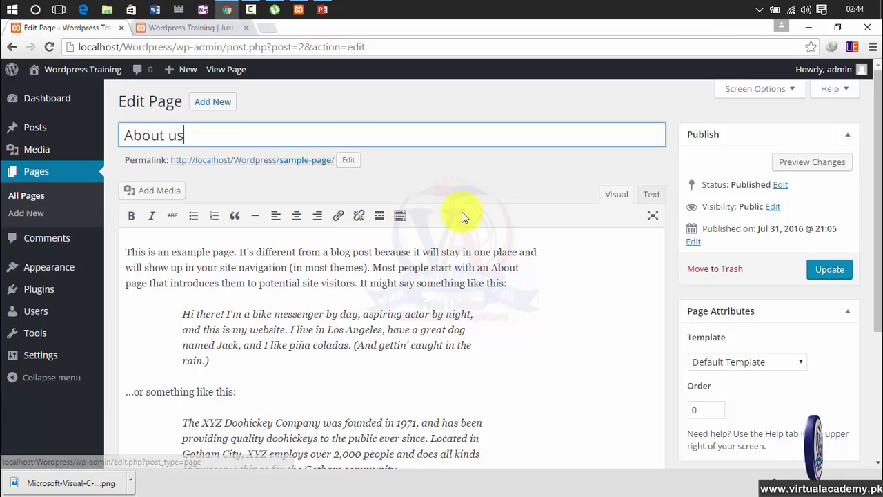
{"action": "left_click", "coordinate": [826, 272]}
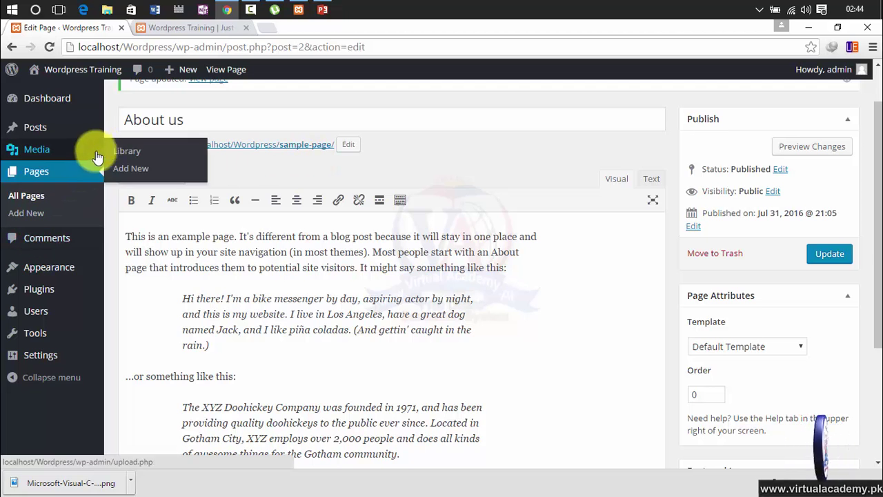
Step: Reload the live site to check the page's new title in the navigation bar
{"action": "left_click", "coordinate": [166, 30]}
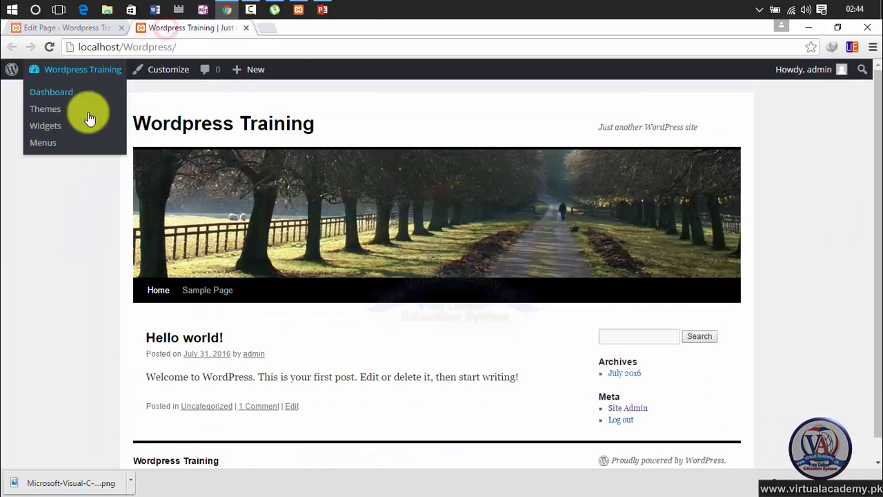
{"action": "left_click", "coordinate": [49, 47]}
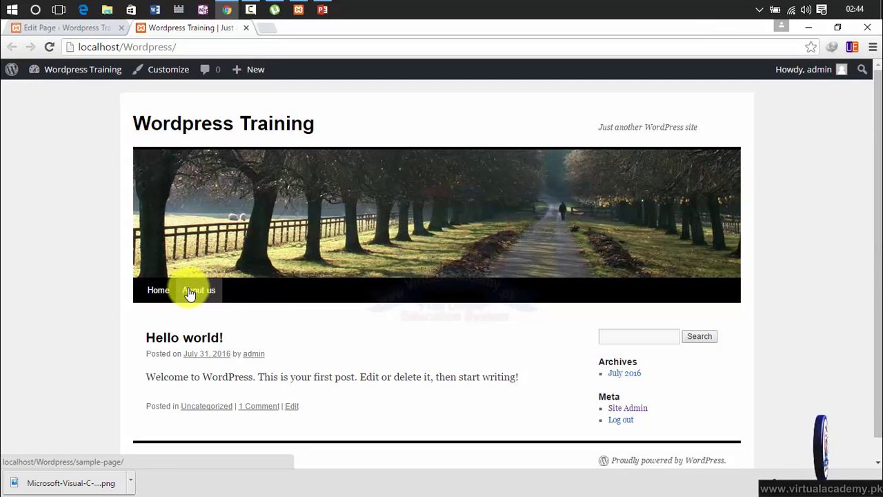
Step: Return to the page editor and start a new page titled "Contact"
{"action": "left_click", "coordinate": [100, 26]}
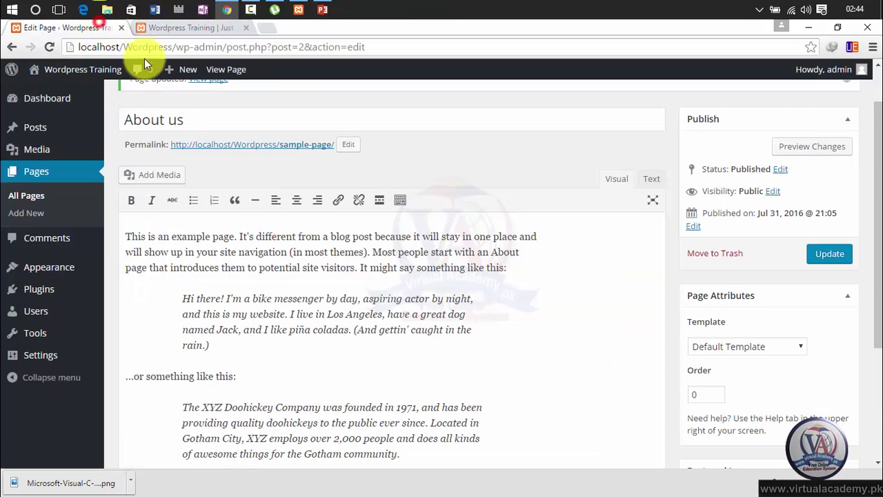
{"action": "left_click", "coordinate": [38, 212]}
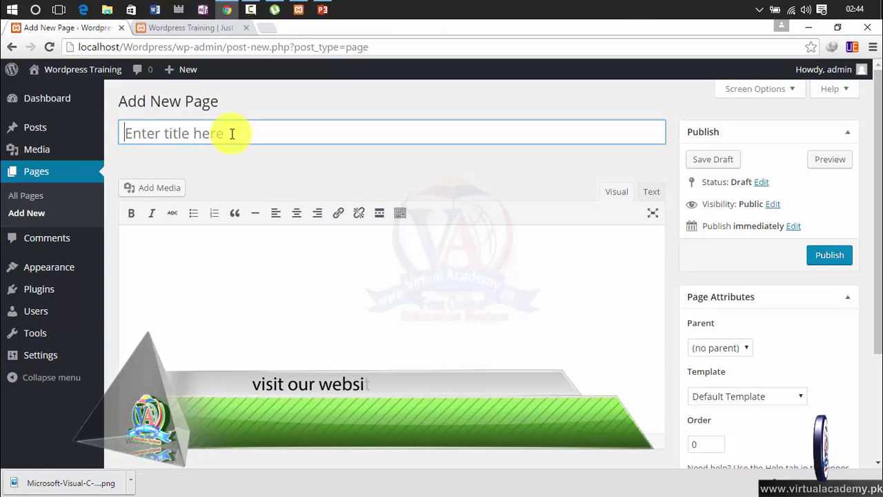
{"action": "type", "text": "Cont"}
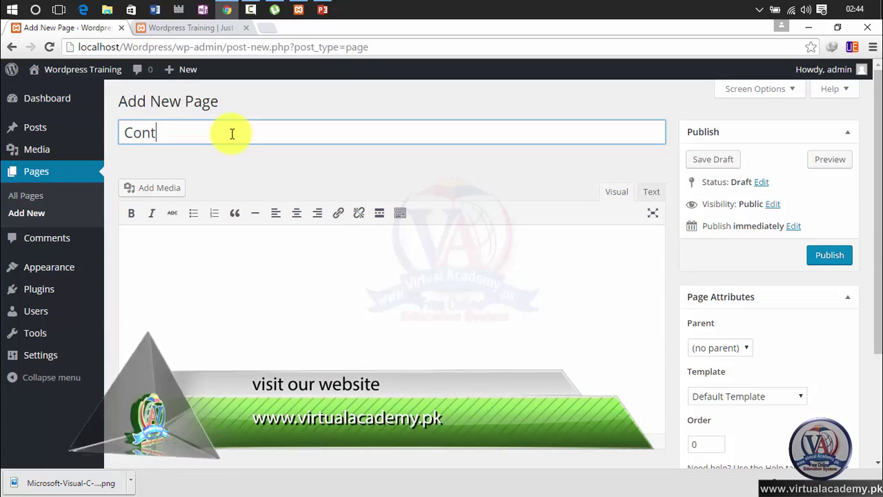
{"action": "type", "text": "act"}
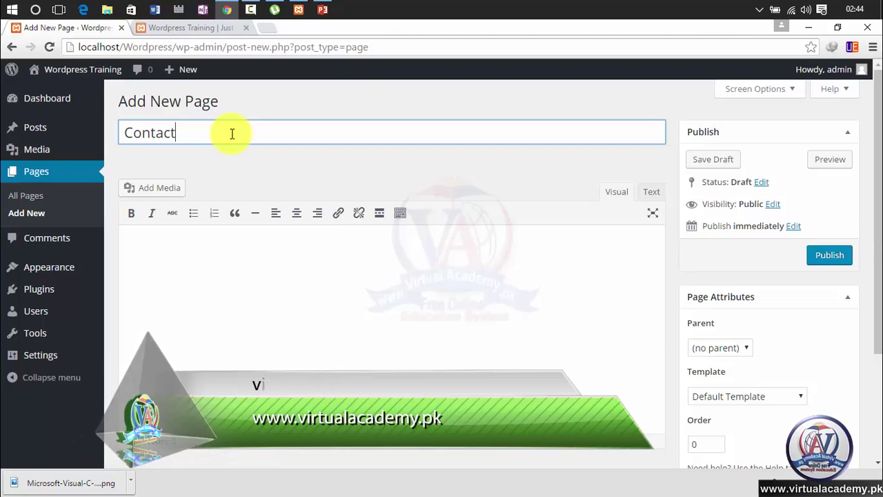
{"action": "left_click", "coordinate": [214, 264]}
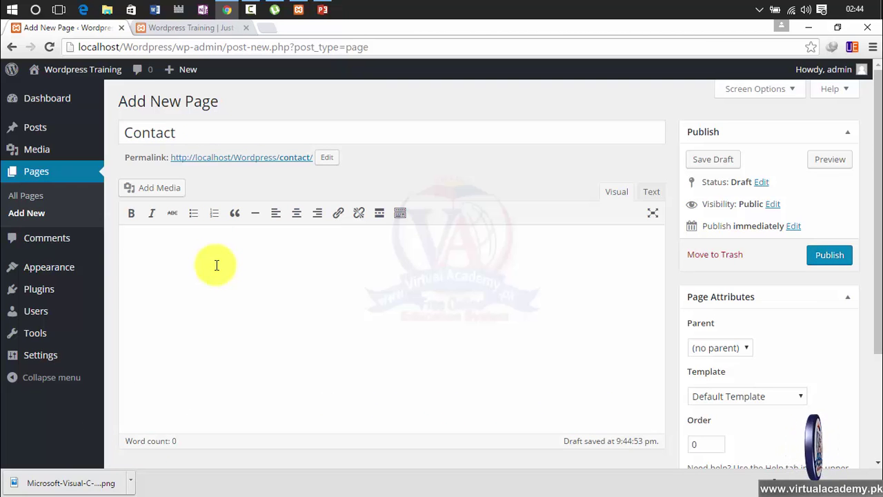
{"action": "left_click", "coordinate": [211, 240]}
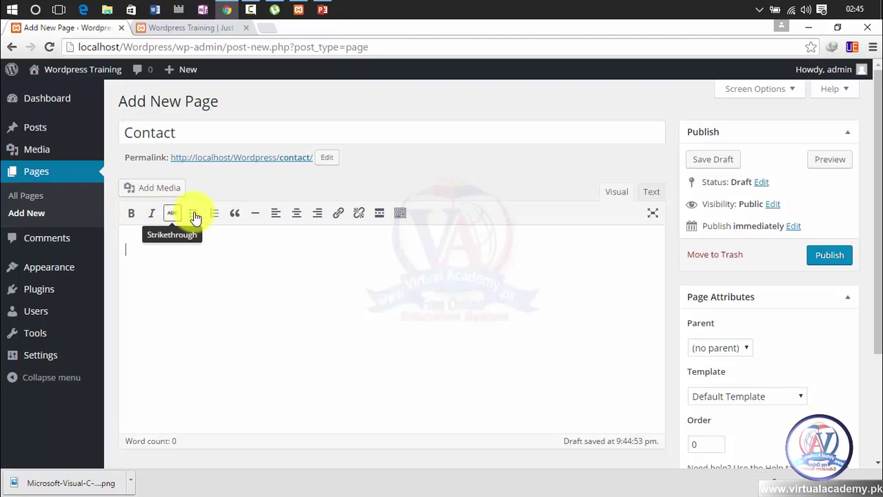
Step: Compare the Contact page's empty HTML text editor with its visual editor
{"action": "left_click", "coordinate": [650, 198]}
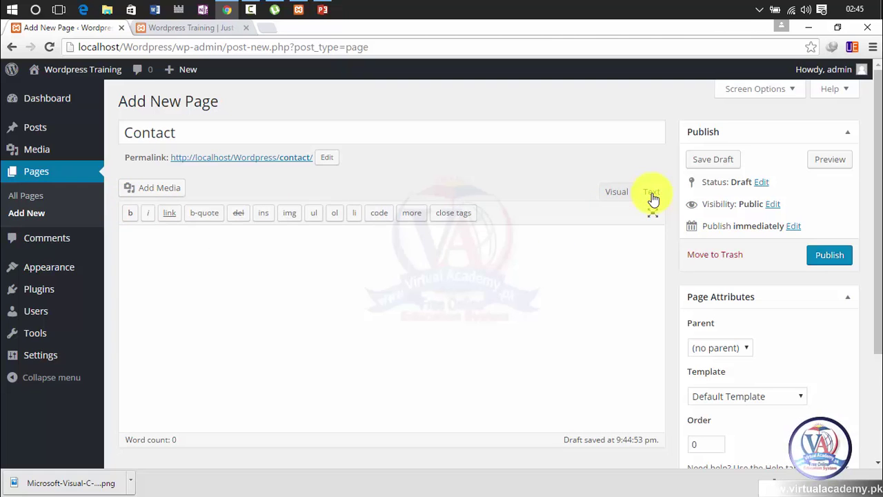
{"action": "left_click", "coordinate": [536, 252]}
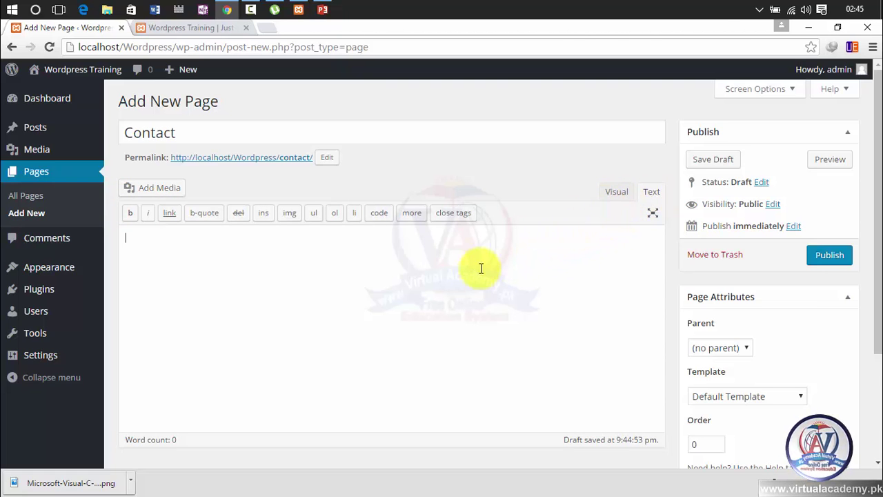
{"action": "left_click", "coordinate": [618, 197]}
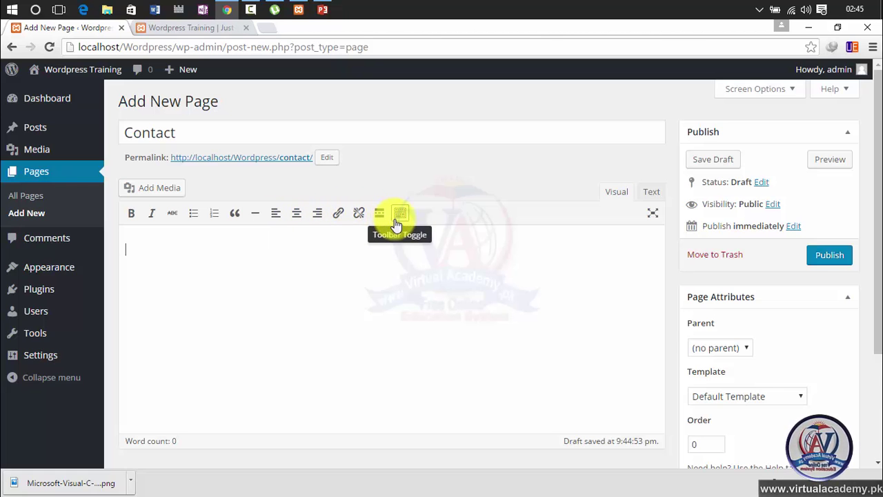
Step: Enter "Contact us" as an h1 heading in the page's HTML and view it rendered in the visual editor
{"action": "left_click", "coordinate": [652, 193]}
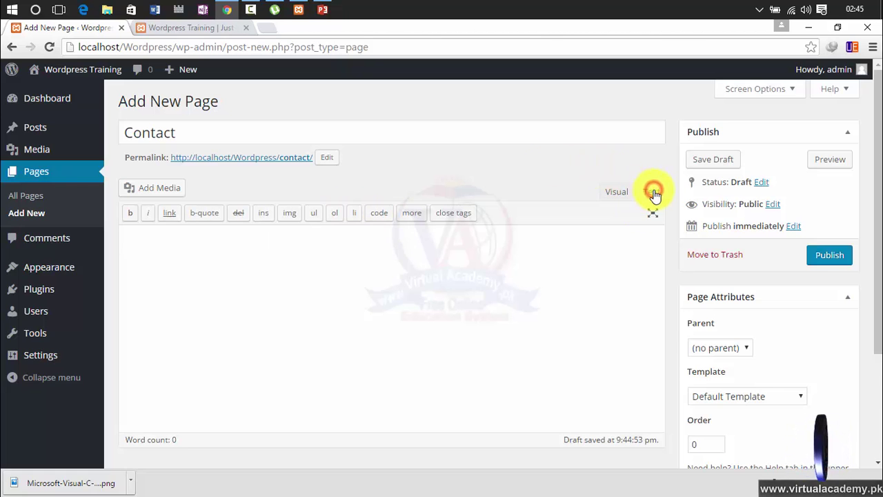
{"action": "left_click", "coordinate": [510, 245]}
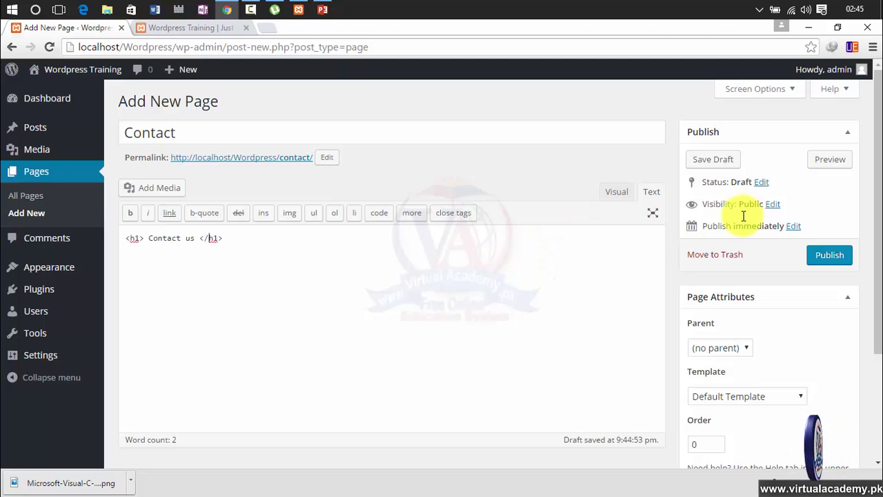
{"action": "left_click", "coordinate": [619, 193]}
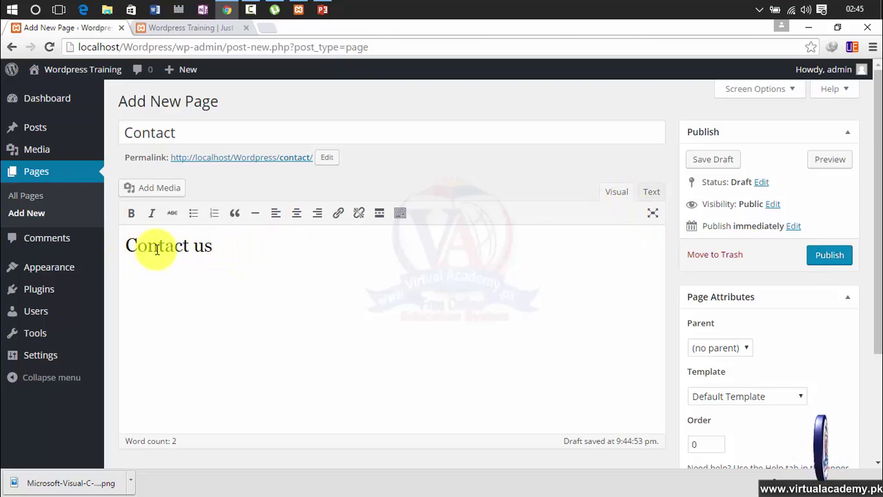
Step: Recheck the heading's HTML, publish the Contact page, and start another new page
{"action": "left_click", "coordinate": [652, 192]}
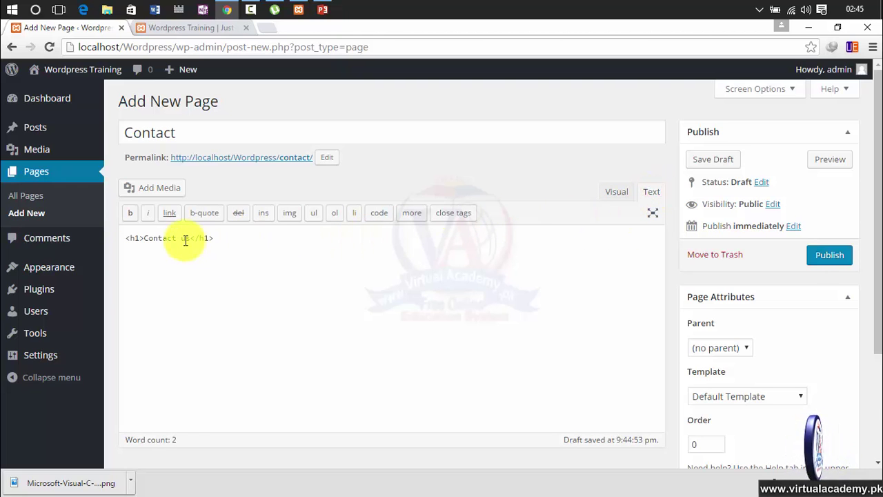
{"action": "left_click", "coordinate": [616, 200]}
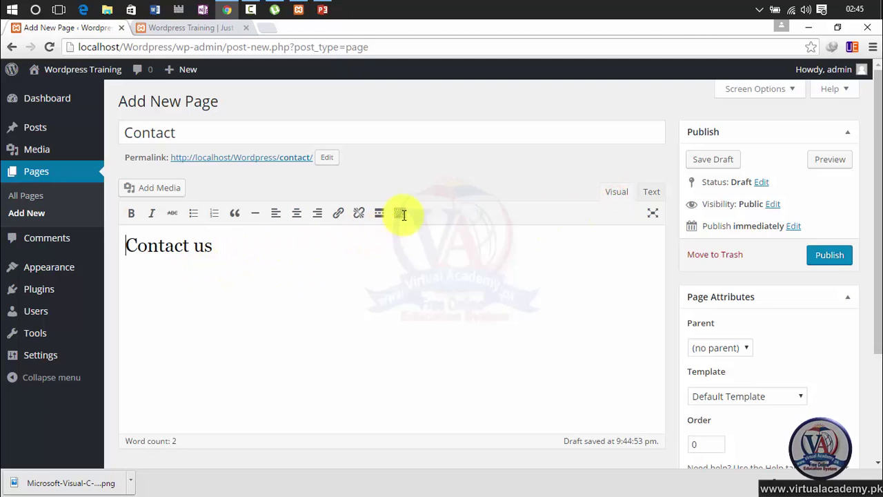
{"action": "left_click", "coordinate": [831, 257]}
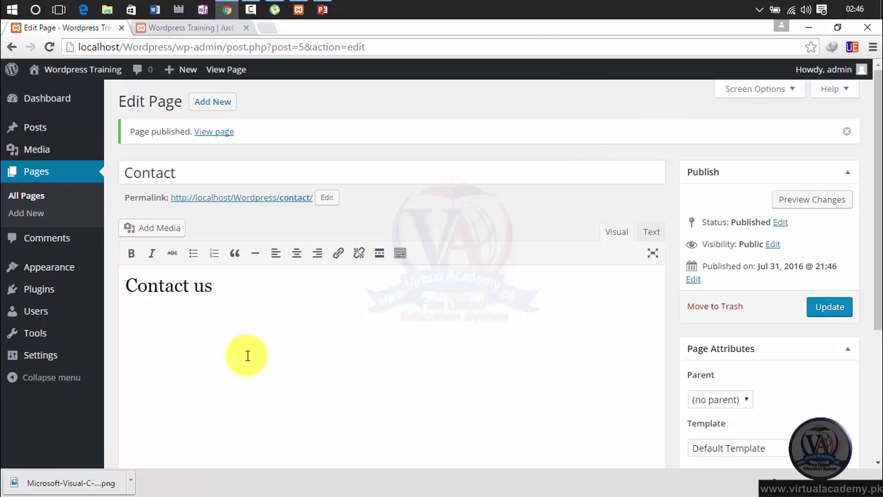
{"action": "left_click", "coordinate": [31, 212]}
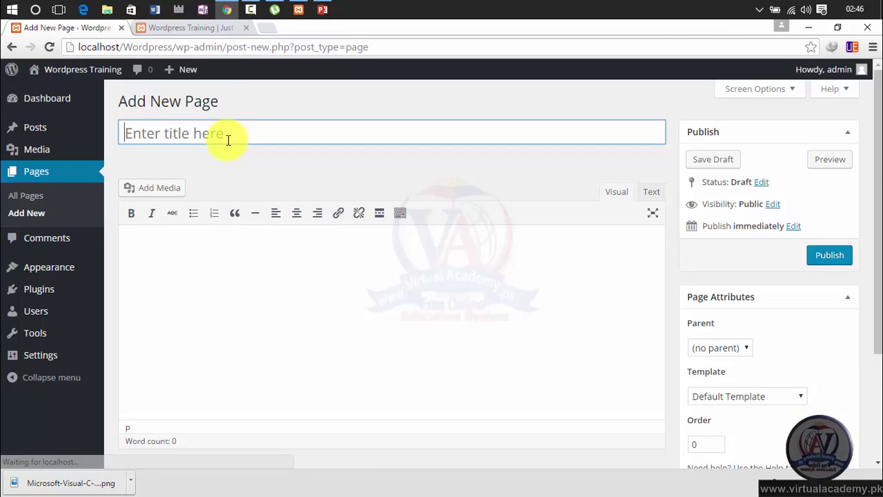
{"action": "left_click", "coordinate": [228, 139]}
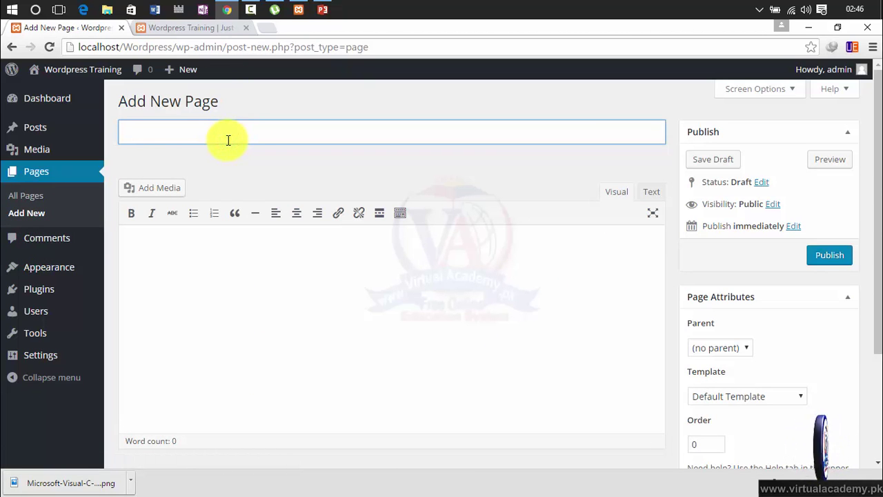
{"action": "type", "text": "Courses"}
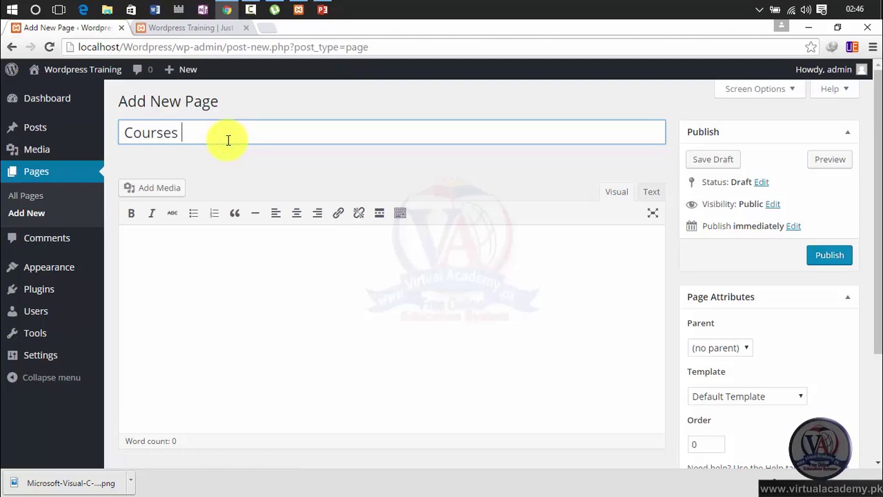
{"action": "key", "text": "BackSpace"}
{"action": "key", "text": "BackSpace"}
{"action": "key", "text": "BackSpace"}
{"action": "key", "text": "BackSpace"}
{"action": "key", "text": "BackSpace"}
{"action": "key", "text": "BackSpace"}
{"action": "key", "text": "BackSpace"}
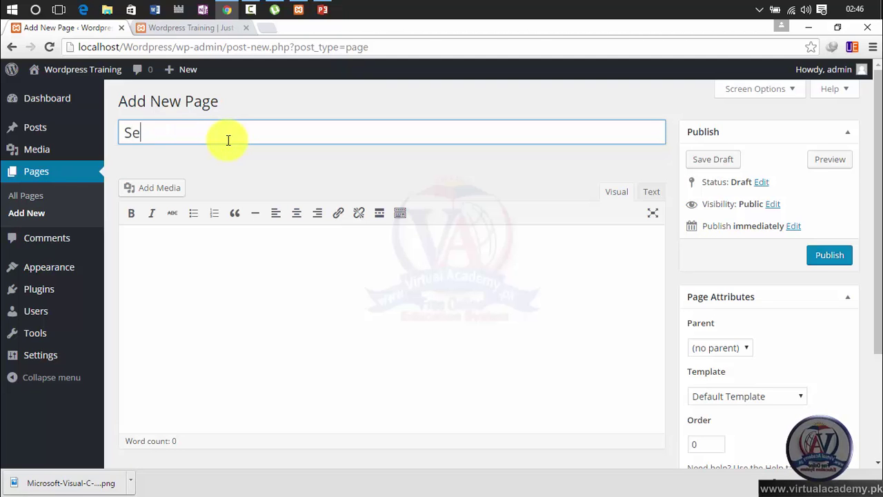
Step: Title the new page "Services" and enter an empty <h1></h1> heading in its HTML
{"action": "type", "text": "Services"}
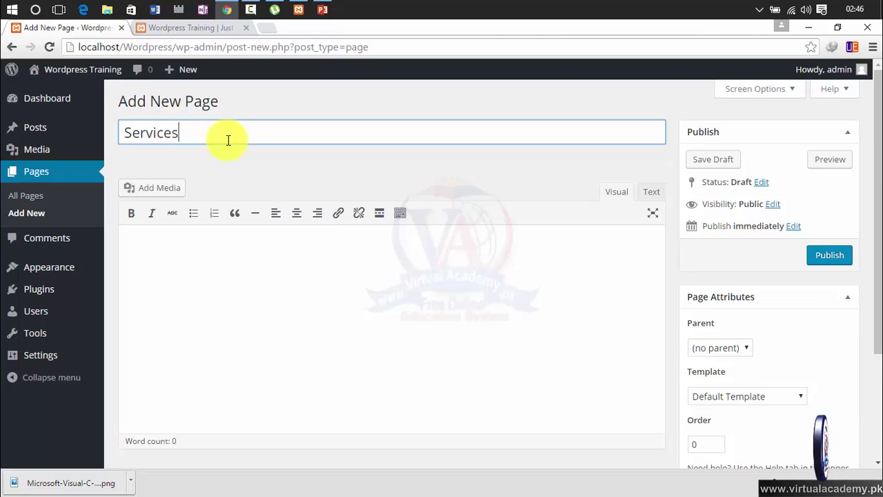
{"action": "left_click", "coordinate": [214, 257]}
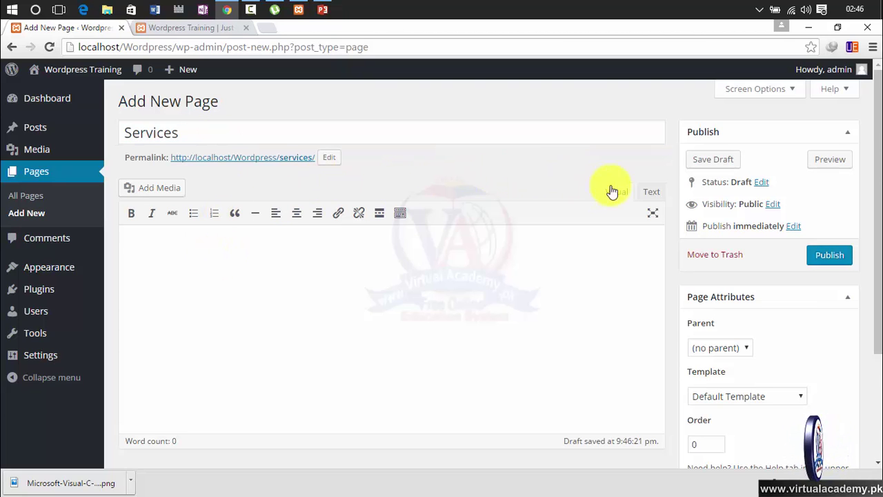
{"action": "left_click", "coordinate": [655, 190]}
{"action": "left_click", "coordinate": [513, 233]}
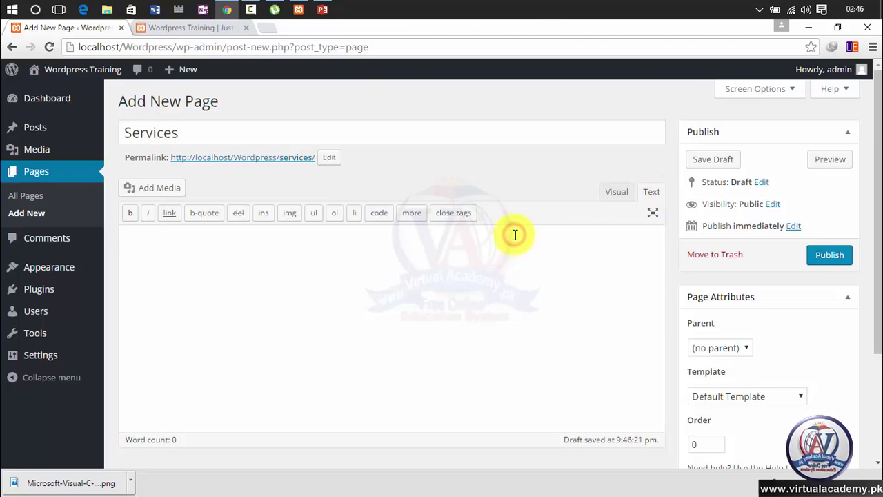
{"action": "type", "text": "<"}
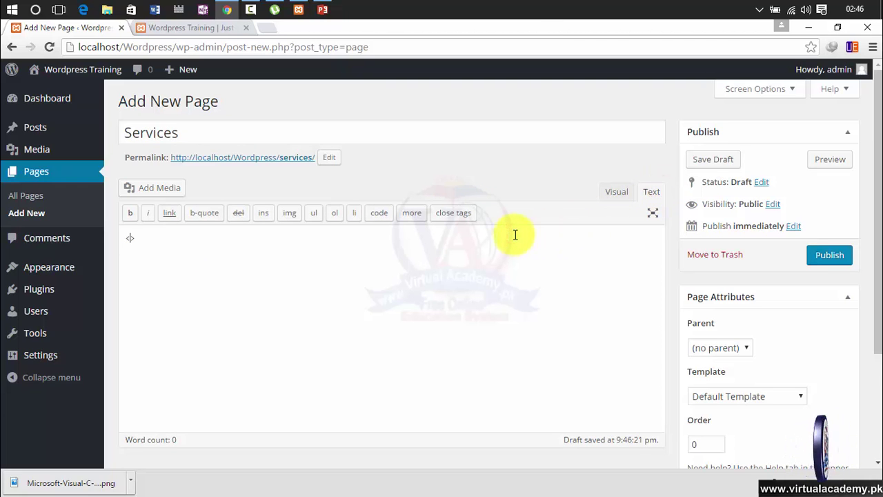
{"action": "type", "text": "></h1>"}
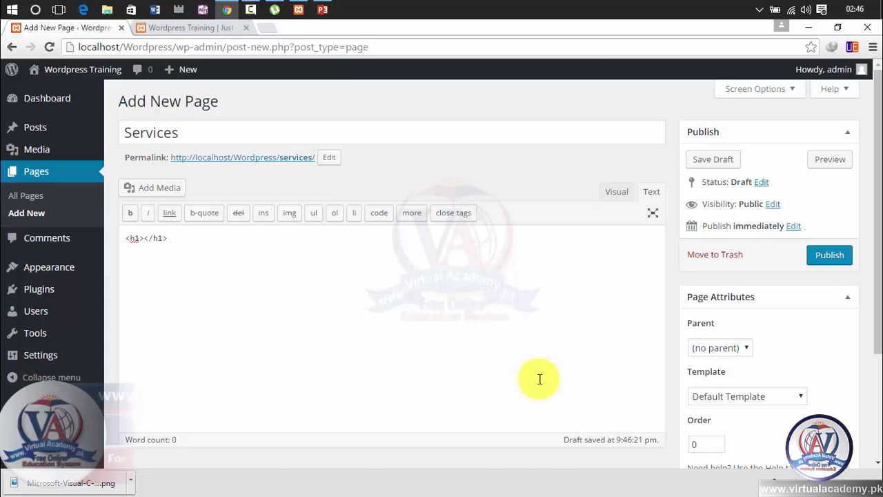
Step: Bring up the On-Screen Keyboard to locate the forward slash key, and close it again
{"action": "key", "text": "super"}
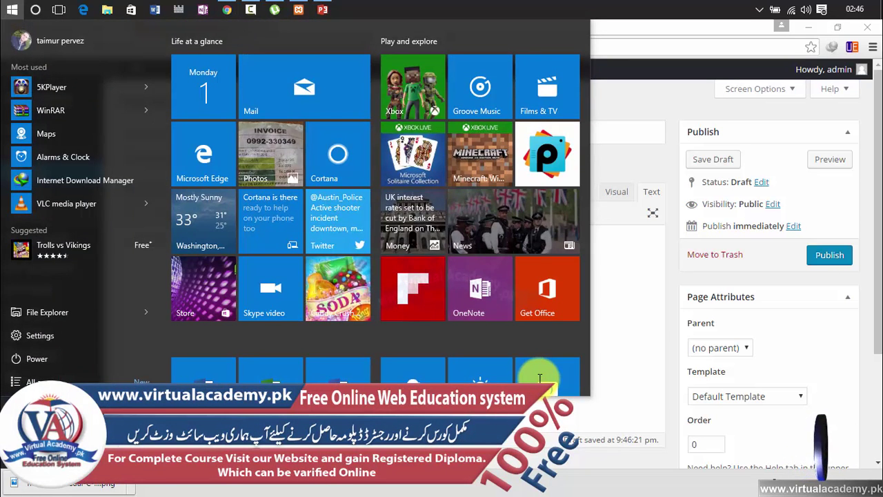
{"action": "type", "text": "osk"}
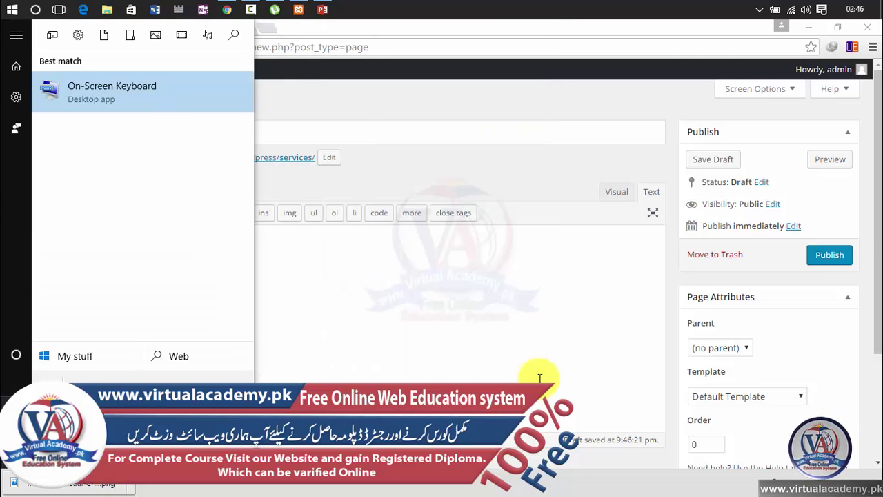
{"action": "key", "text": "Return"}
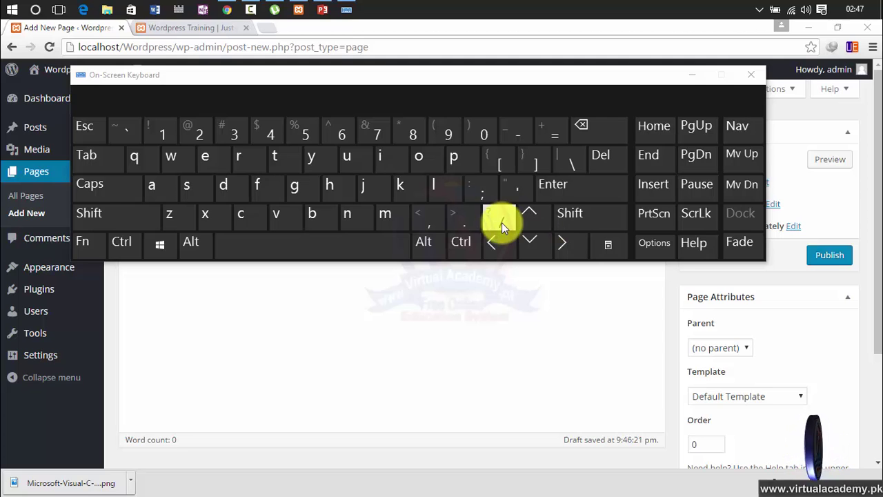
{"action": "left_click", "coordinate": [752, 76]}
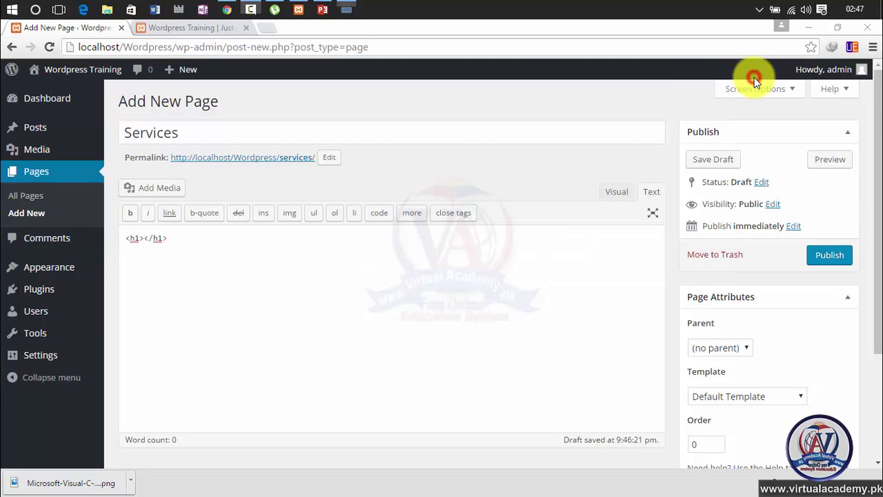
Step: Insert "Services" between the h1 tags and publish the page
{"action": "left_click", "coordinate": [142, 238]}
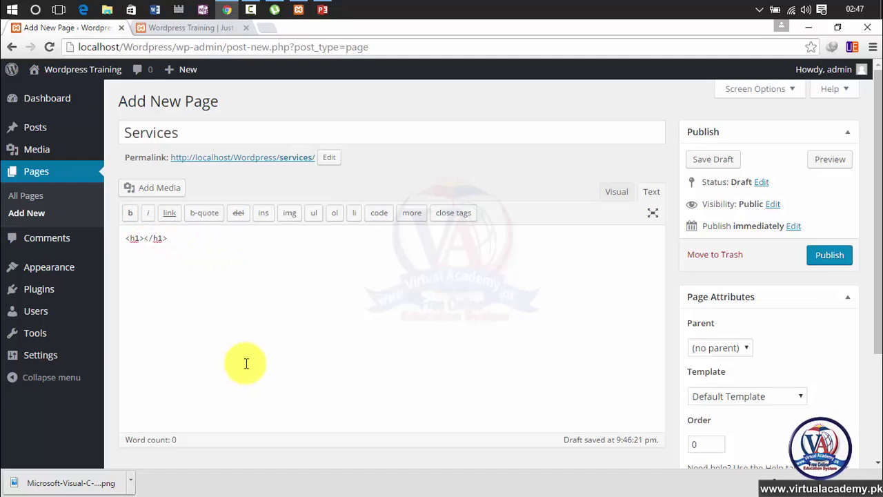
{"action": "type", "text": "Service"}
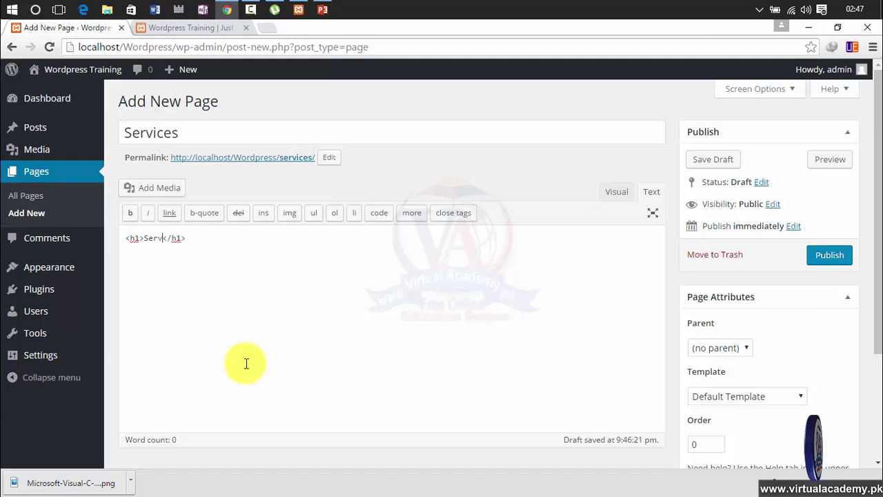
{"action": "type", "text": "s"}
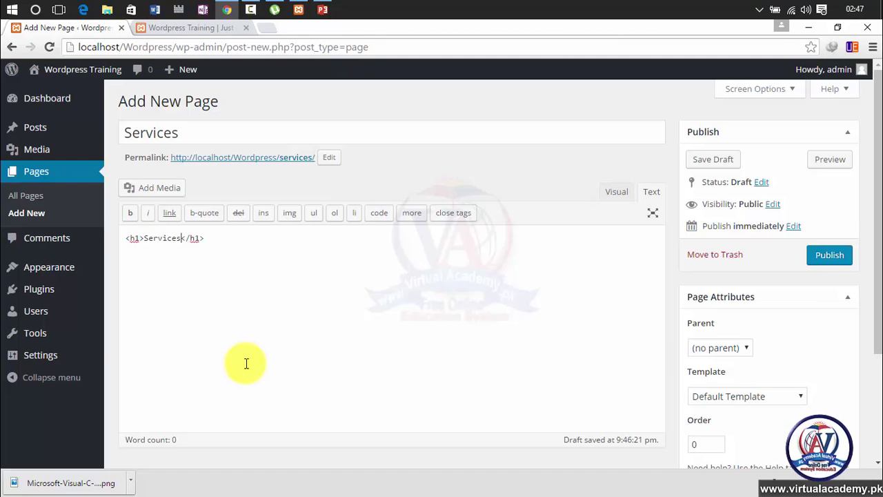
{"action": "left_click", "coordinate": [614, 192]}
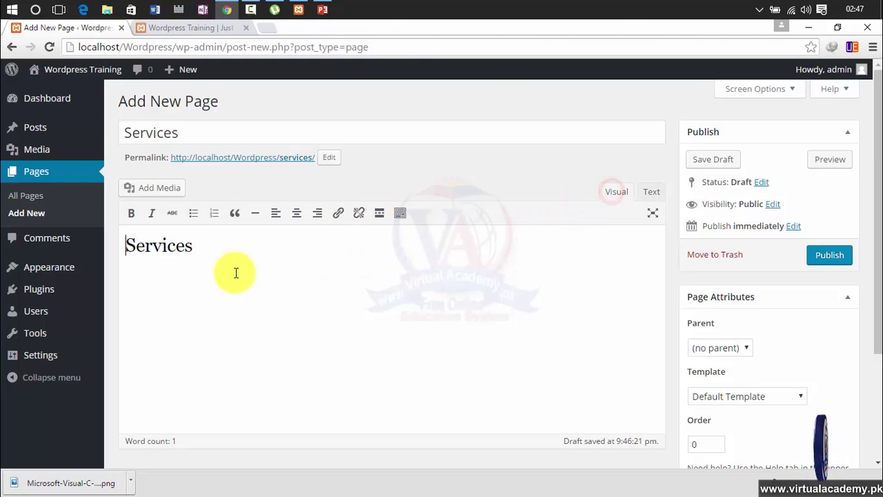
{"action": "left_click", "coordinate": [831, 256]}
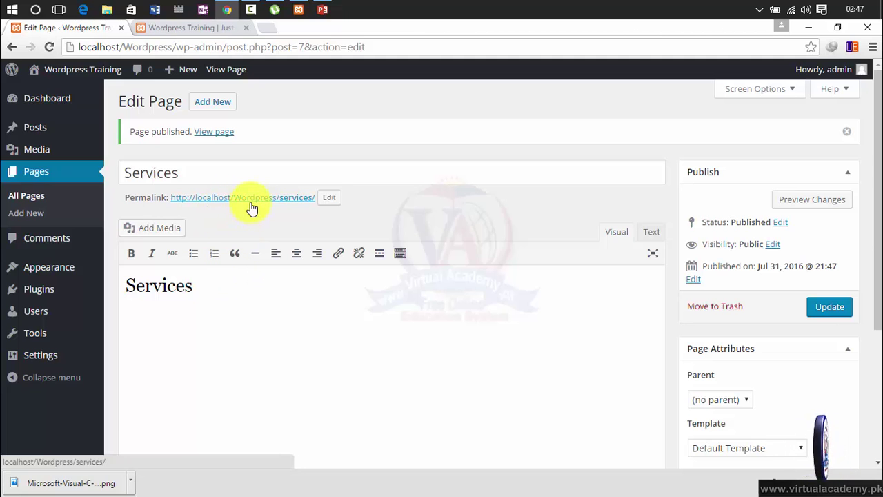
Step: Open virtualacademy.pk in a new browser tab to view an example site's navigation
{"action": "left_click", "coordinate": [269, 32]}
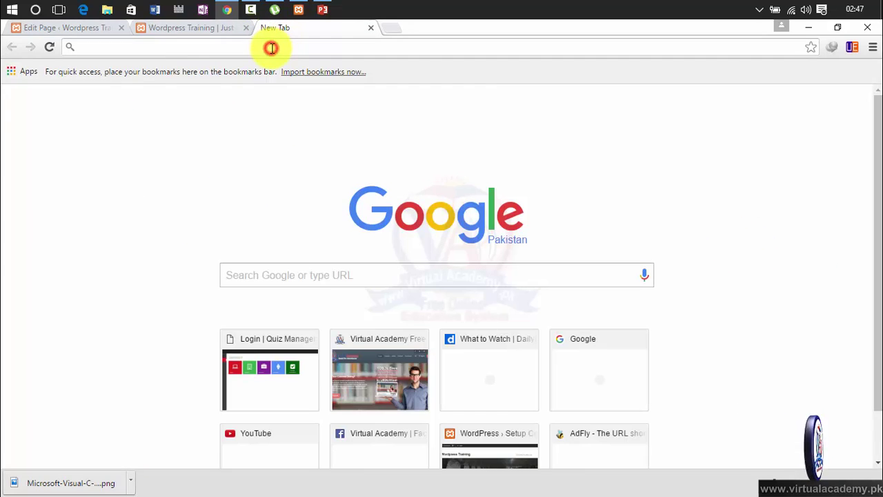
{"action": "type", "text": "vi"}
{"action": "key", "text": "Return"}
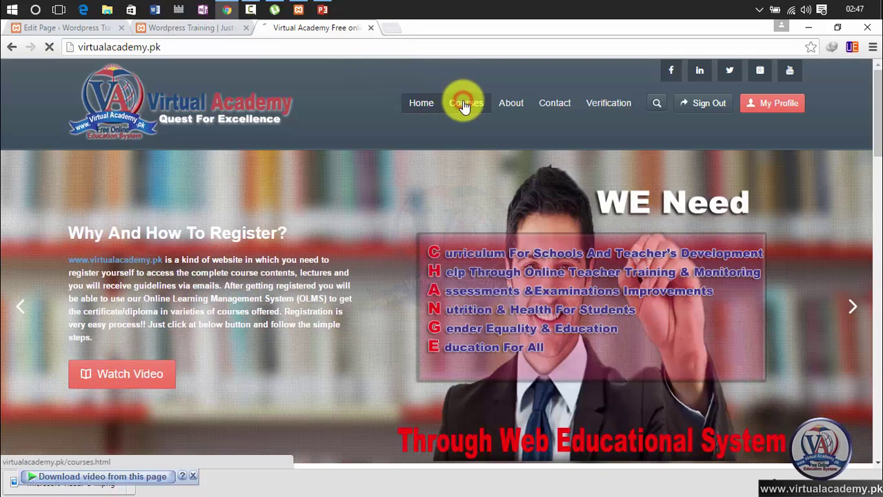
Step: View the example site's Courses page, check the local site's front page, and return to the Services page editor
{"action": "left_click", "coordinate": [465, 103]}
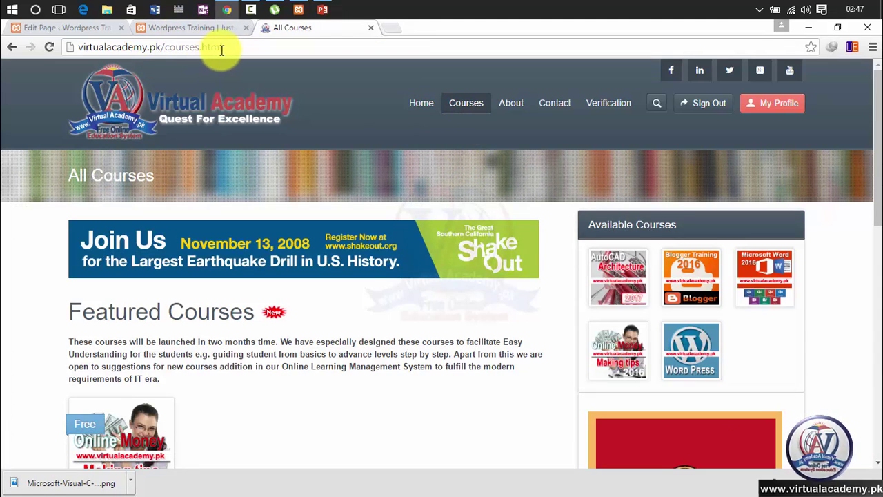
{"action": "left_click", "coordinate": [204, 29]}
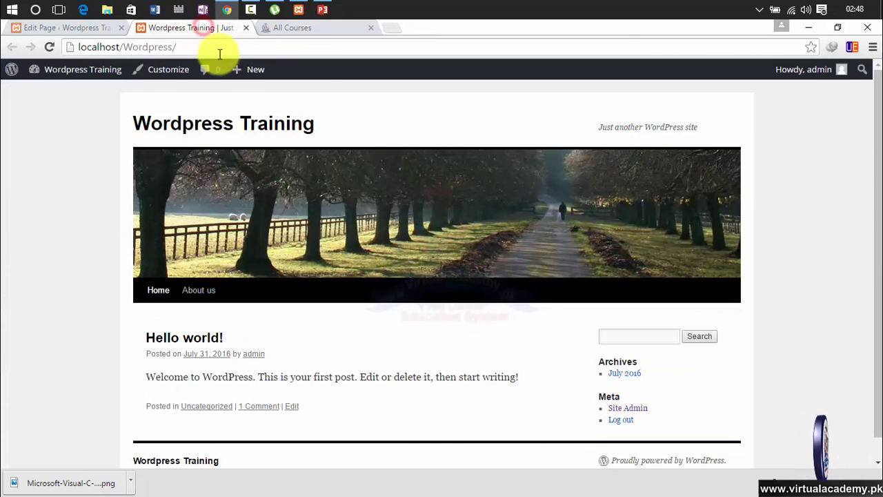
{"action": "left_click", "coordinate": [82, 26]}
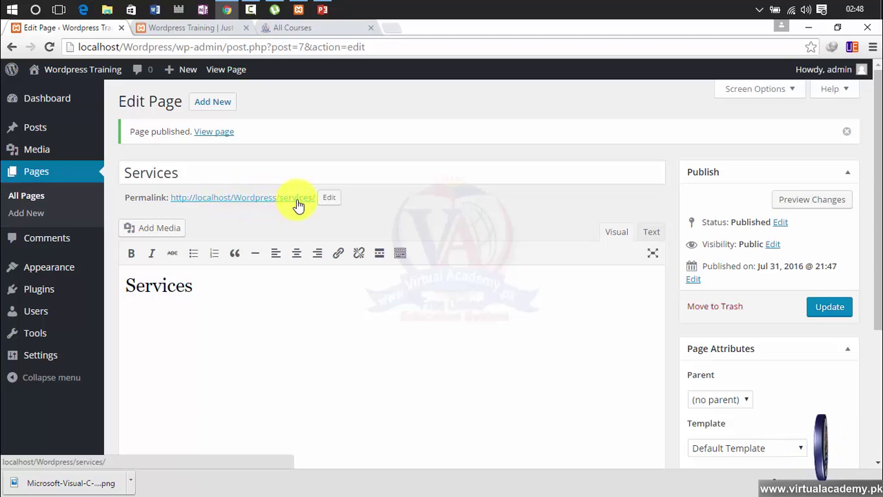
Step: Open the Services page's permalink slug for editing and accept it as "services"
{"action": "left_click", "coordinate": [329, 197]}
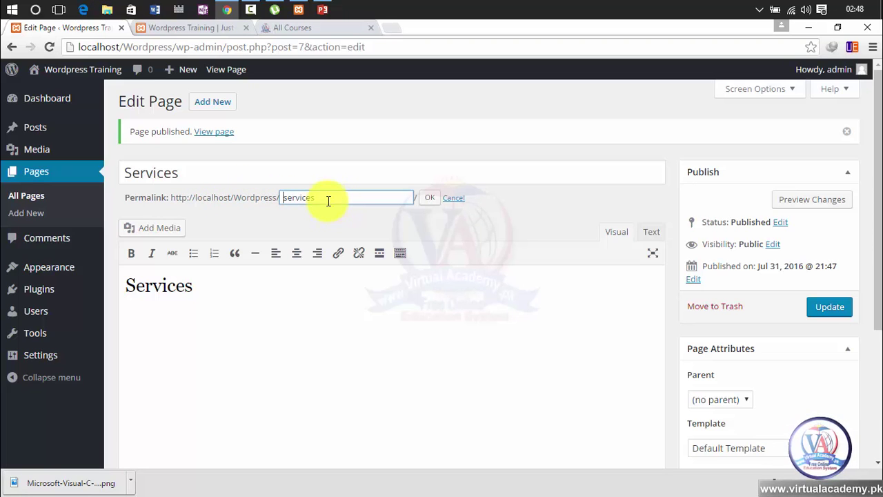
{"action": "left_click", "coordinate": [325, 197]}
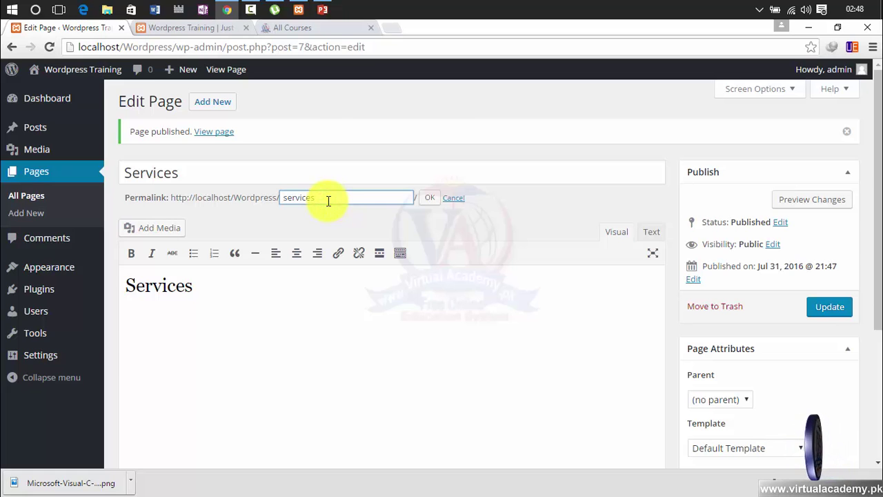
{"action": "left_click", "coordinate": [429, 199]}
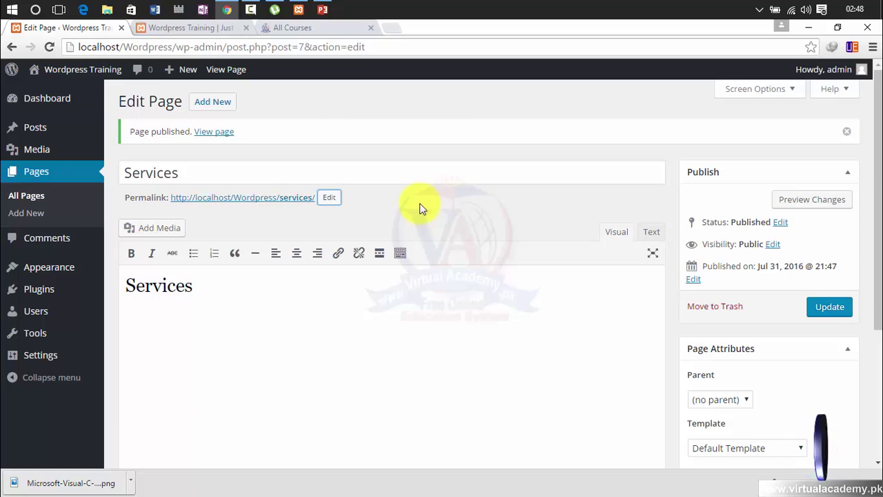
Step: List all pages in the admin area and reload the site's front page to check its navigation menu
{"action": "left_click", "coordinate": [35, 215]}
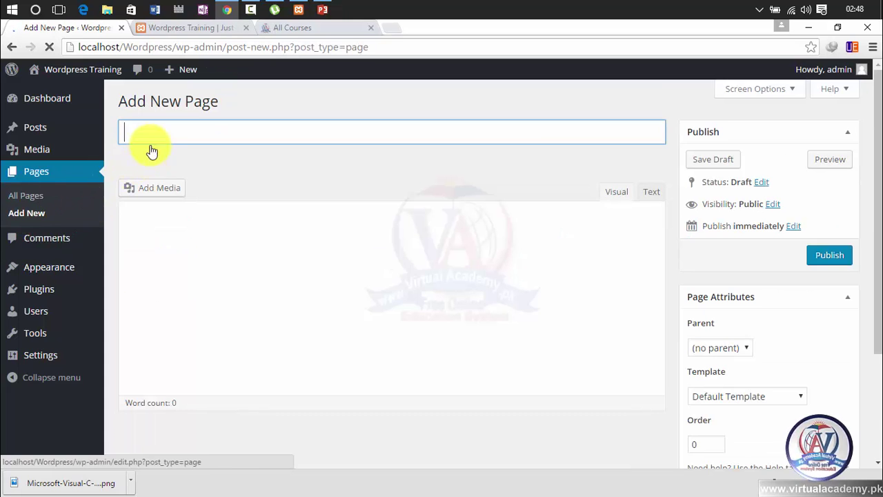
{"action": "left_click", "coordinate": [40, 199]}
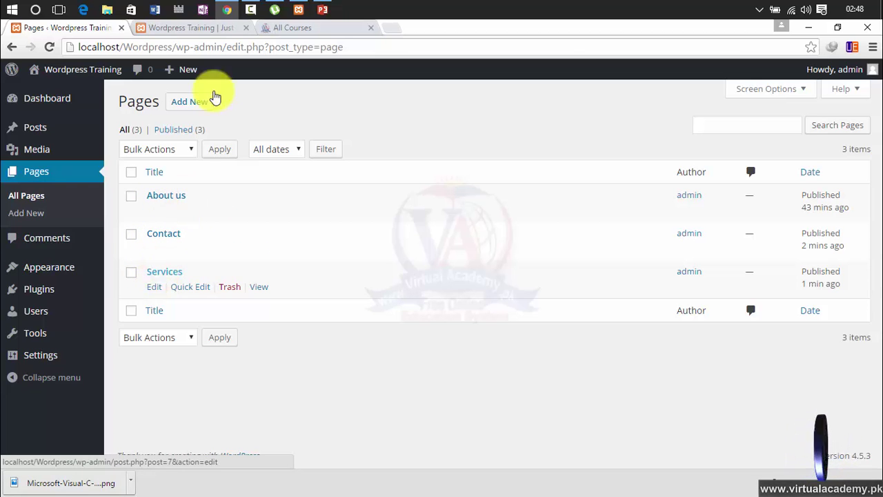
{"action": "left_click", "coordinate": [207, 29]}
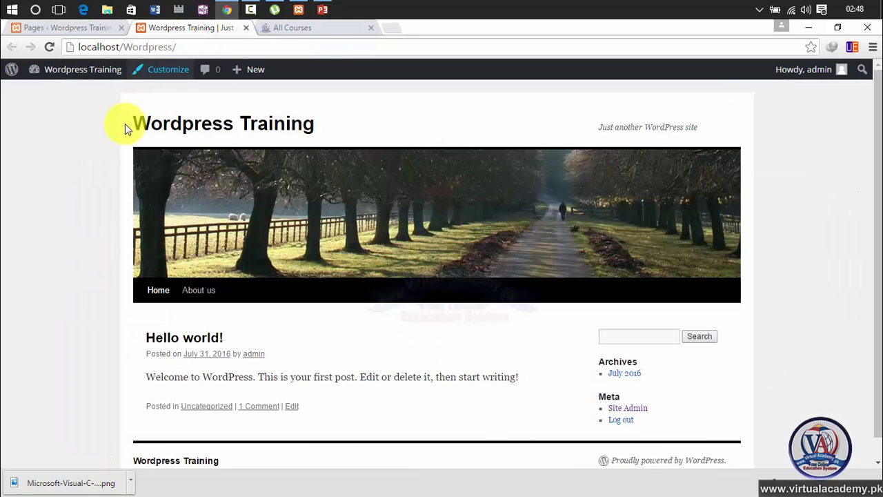
{"action": "left_click", "coordinate": [51, 47]}
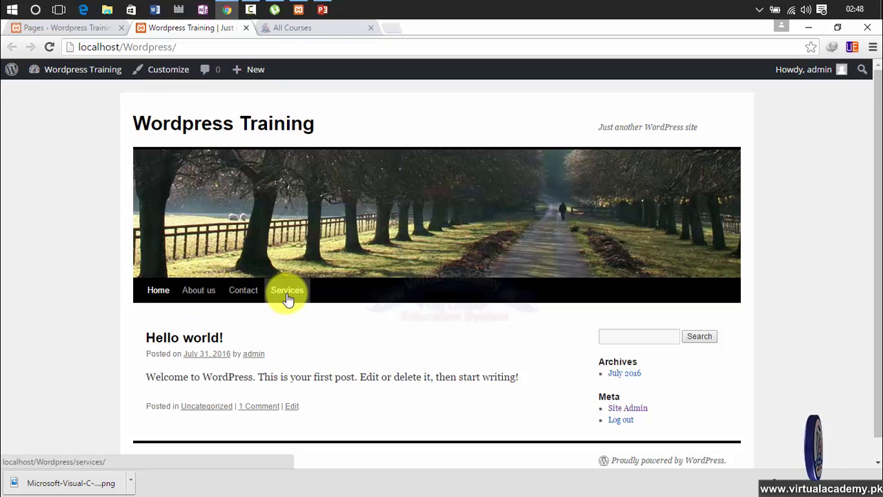
Step: Return to the pages list and start a new page titled "Courses"
{"action": "left_click", "coordinate": [92, 29]}
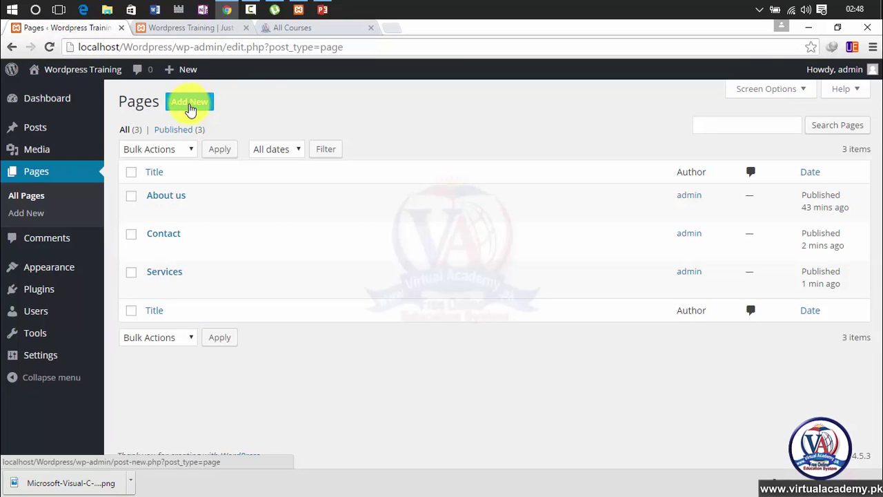
{"action": "left_click", "coordinate": [190, 107]}
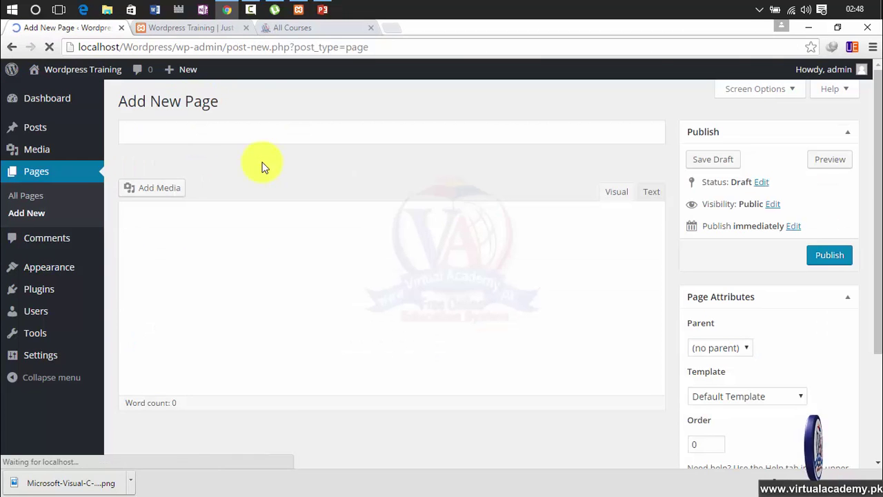
{"action": "left_click", "coordinate": [223, 138]}
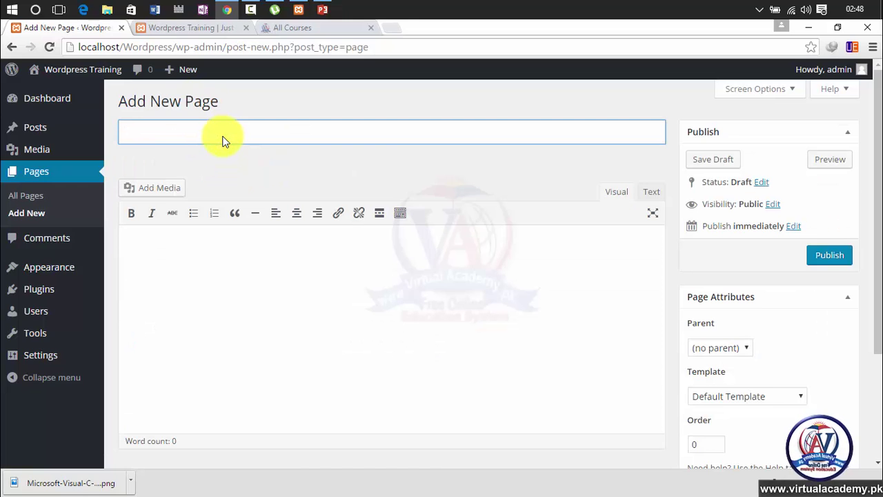
{"action": "type", "text": "Courses"}
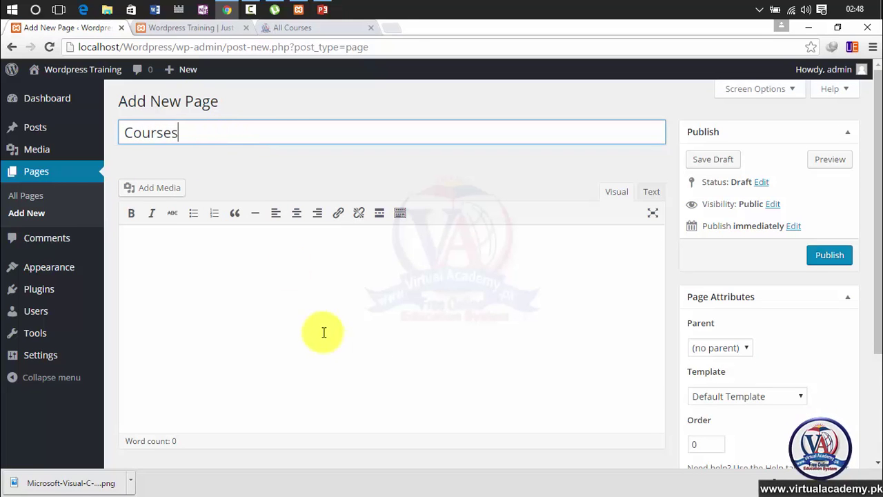
{"action": "left_click", "coordinate": [307, 277]}
{"action": "type", "text": "<>"}
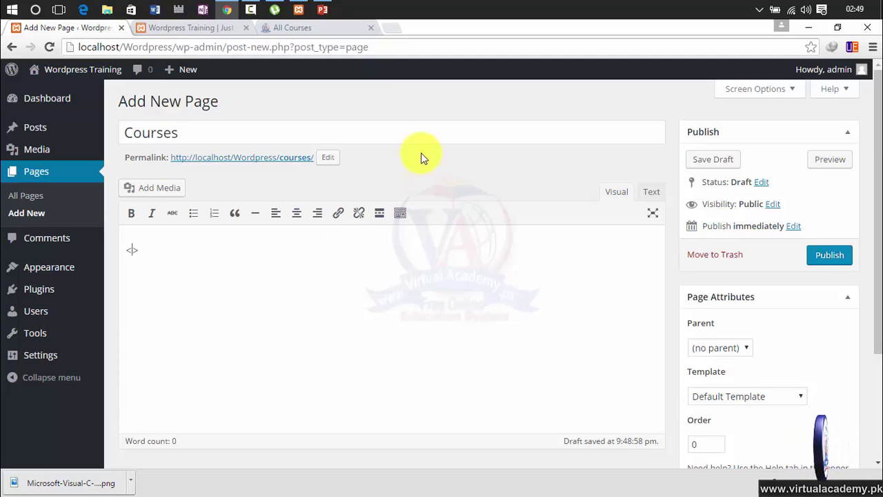
{"action": "left_click", "coordinate": [653, 193]}
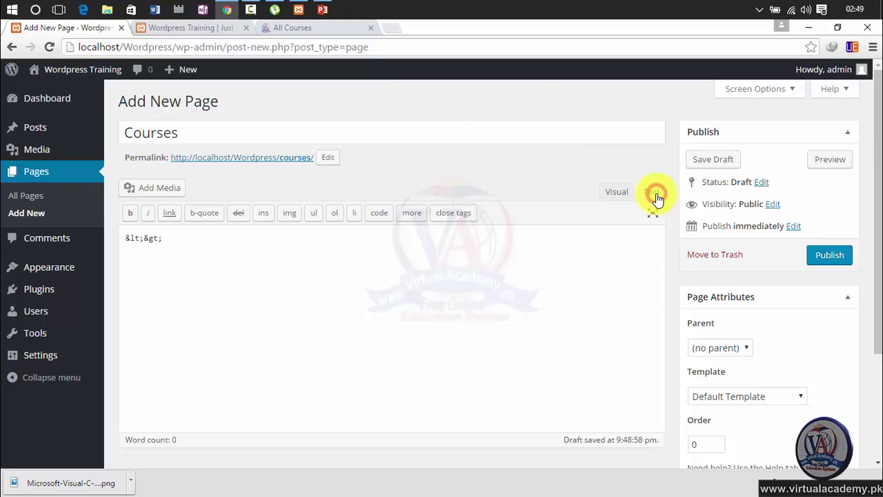
{"action": "left_click", "coordinate": [616, 193]}
{"action": "key", "text": "BackSpace"}
{"action": "key", "text": "BackSpace"}
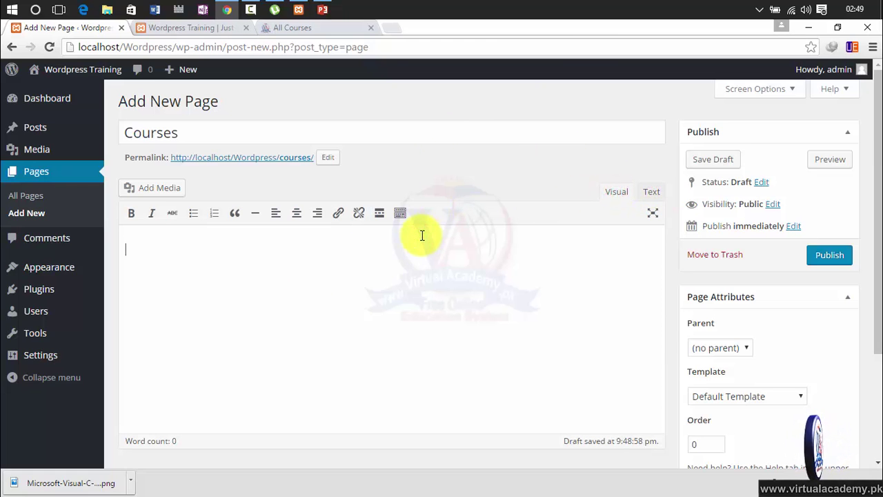
Step: Enter <h1>Courses</h1> as the page's HTML content and publish the page
{"action": "double_click", "coordinate": [653, 192]}
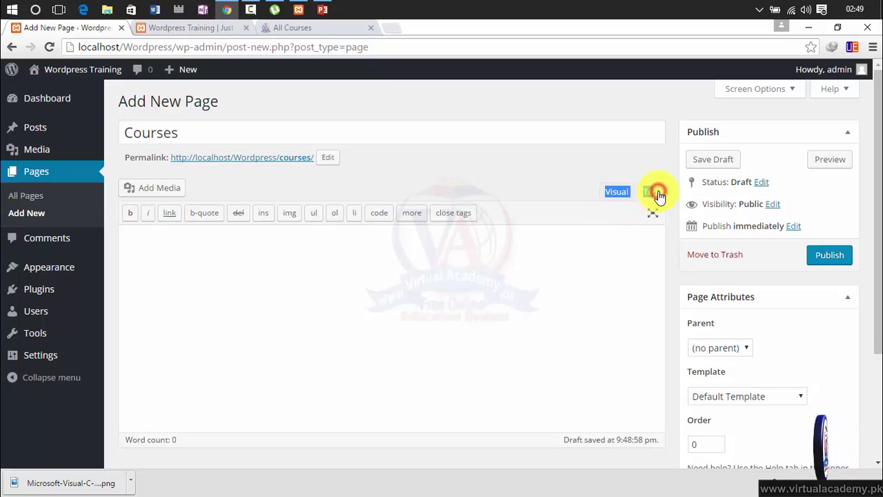
{"action": "left_click", "coordinate": [545, 249]}
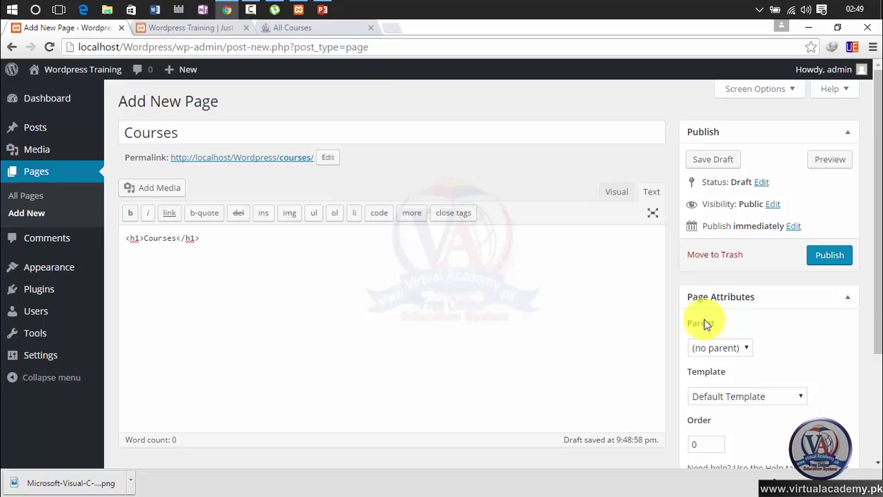
{"action": "left_click", "coordinate": [835, 256]}
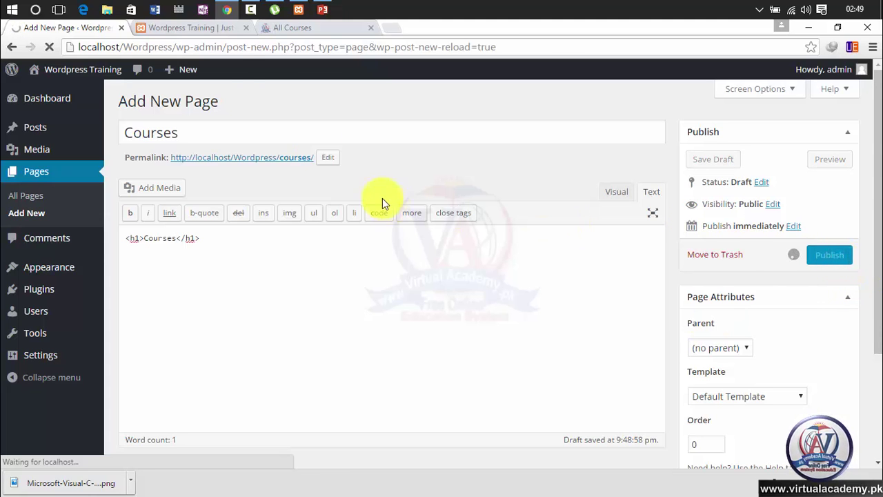
Step: Reload the site's front page to check its navigation menu for Courses, and return to the page editor
{"action": "left_click", "coordinate": [196, 28]}
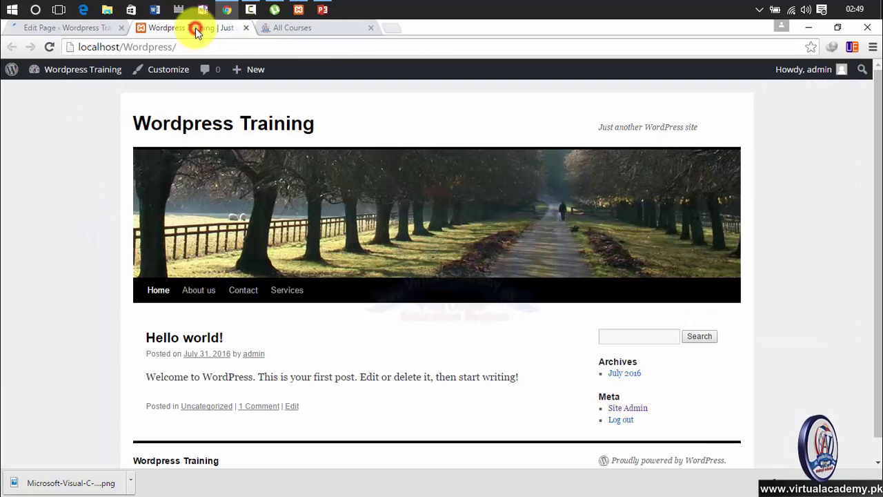
{"action": "left_click", "coordinate": [53, 47]}
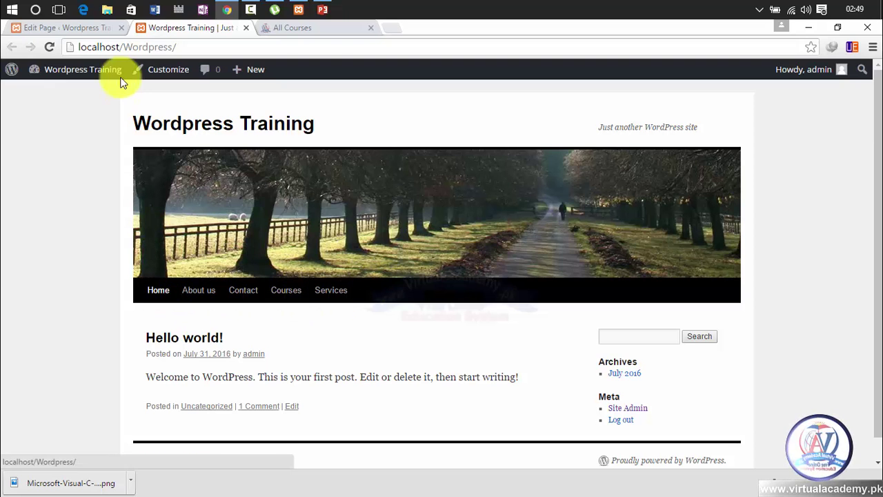
{"action": "left_click", "coordinate": [99, 26]}
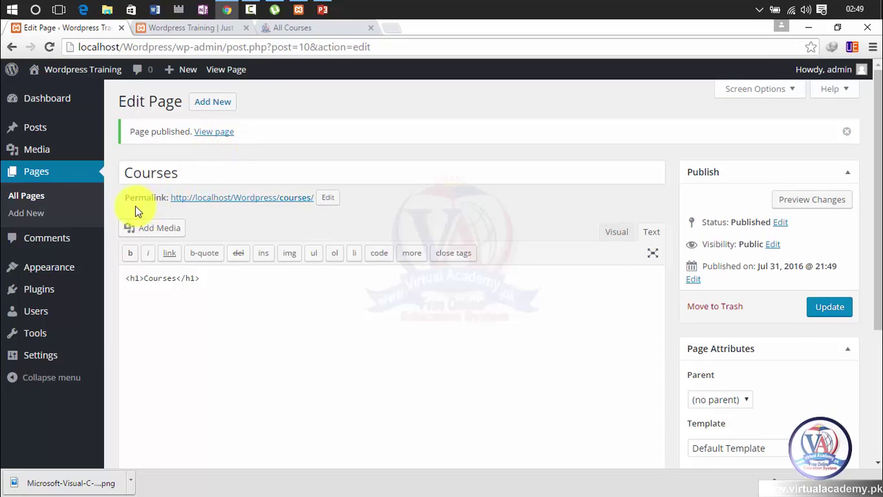
Step: View the published Contact page from the list of all pages, and return to the list with Contact unselected
{"action": "left_click", "coordinate": [49, 200]}
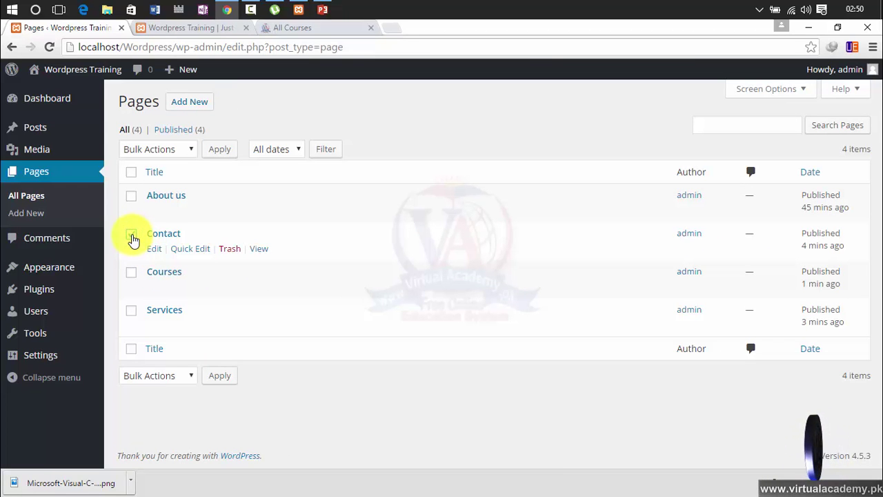
{"action": "left_click", "coordinate": [133, 237]}
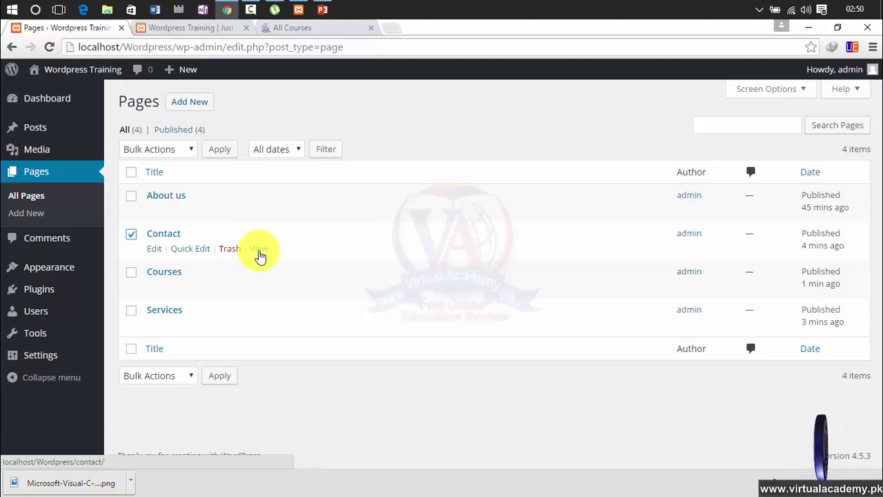
{"action": "left_click", "coordinate": [260, 252]}
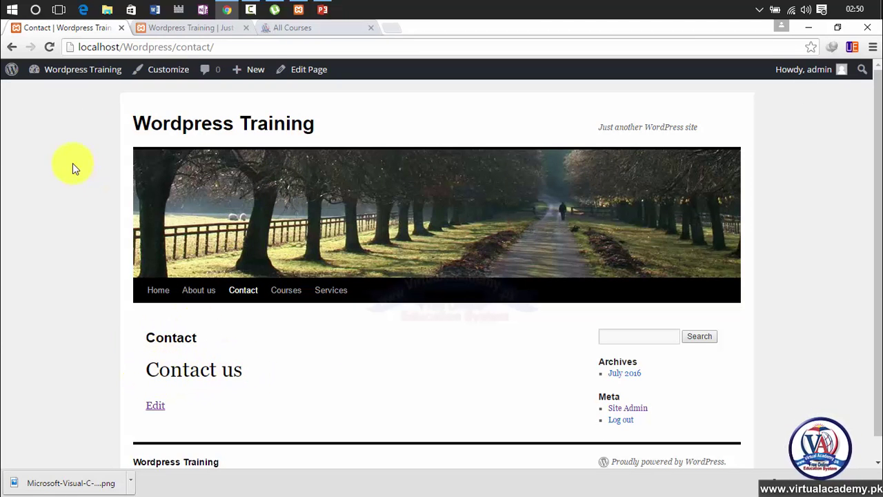
{"action": "left_click", "coordinate": [12, 46]}
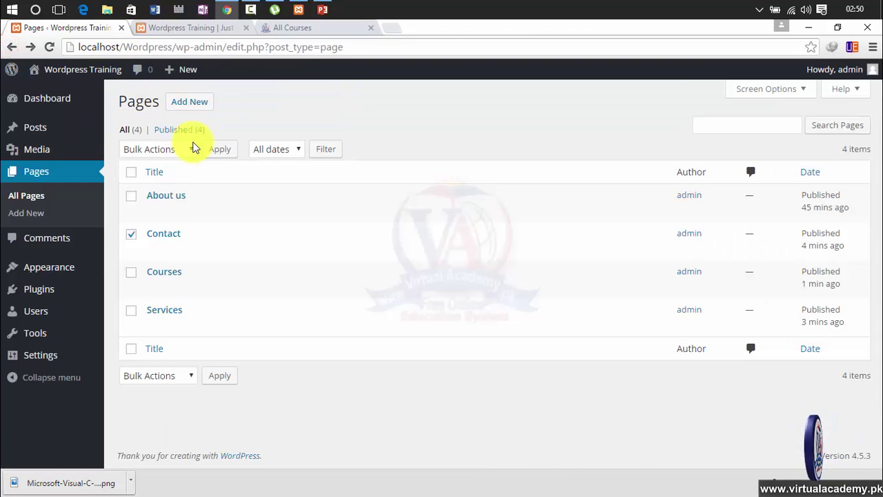
{"action": "left_click", "coordinate": [131, 234]}
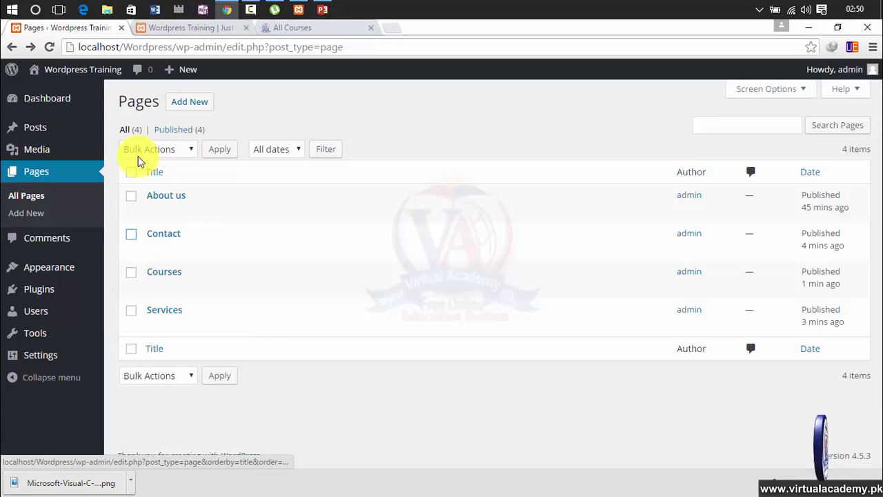
Step: Select the Contact and Courses pages and examine the available bulk actions without applying one
{"action": "left_click", "coordinate": [192, 151]}
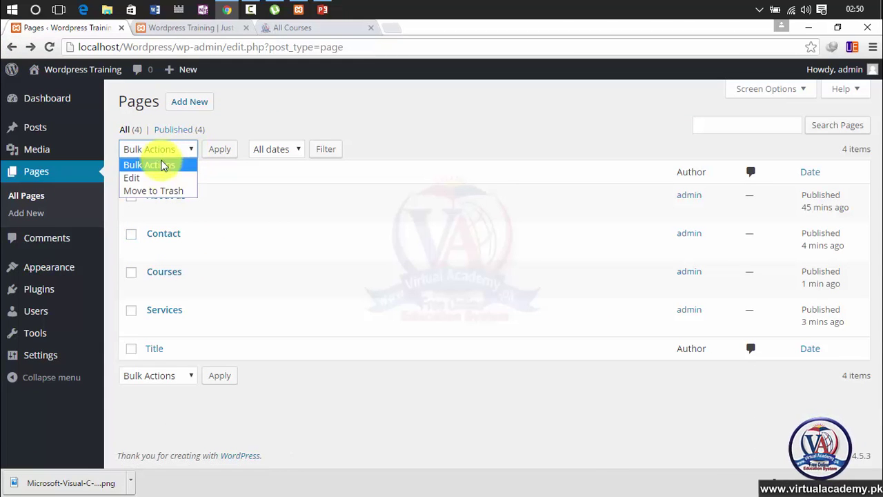
{"action": "left_click", "coordinate": [131, 234]}
{"action": "left_click", "coordinate": [131, 276]}
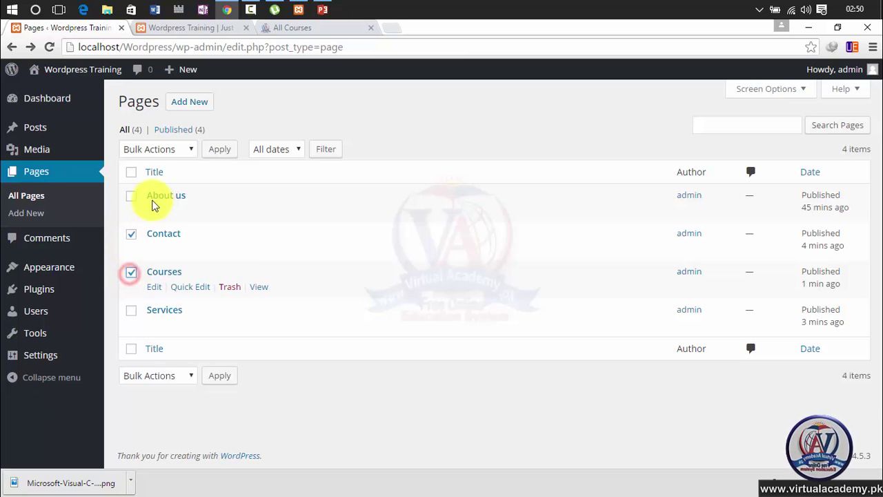
{"action": "left_click", "coordinate": [191, 149]}
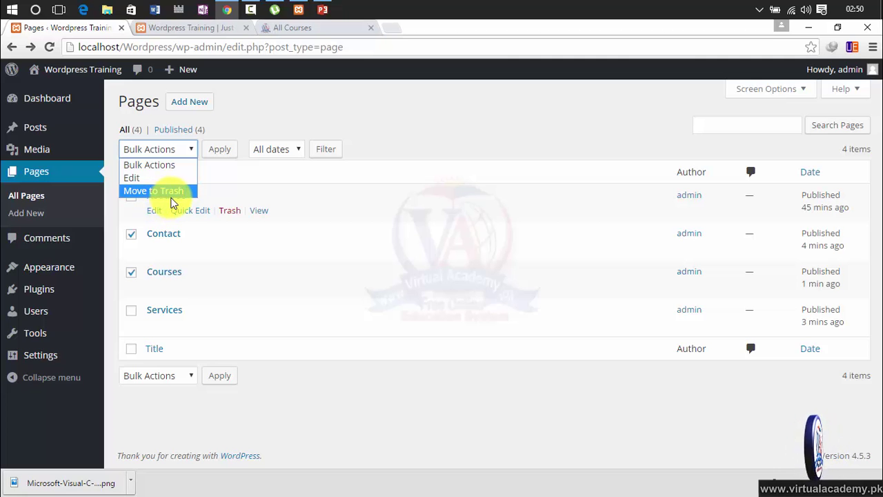
{"action": "left_click", "coordinate": [274, 113]}
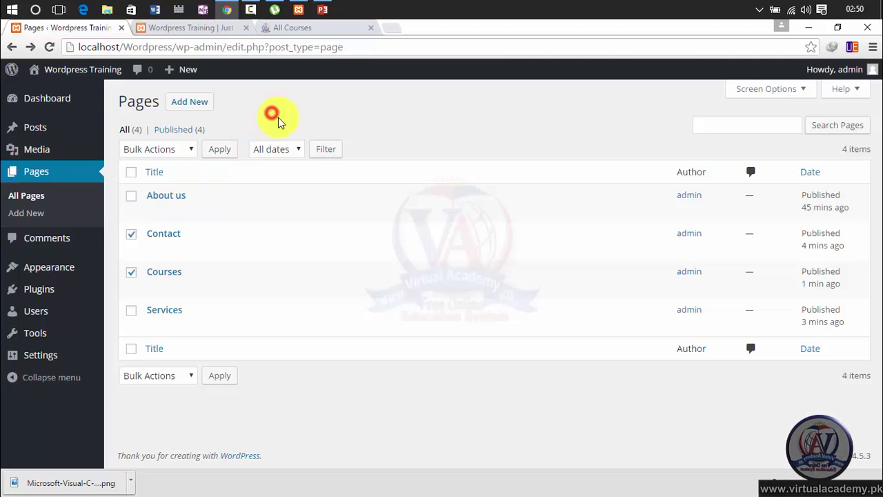
Step: Set the date filter option to July 2016 and select all pages in the list
{"action": "left_click", "coordinate": [300, 147]}
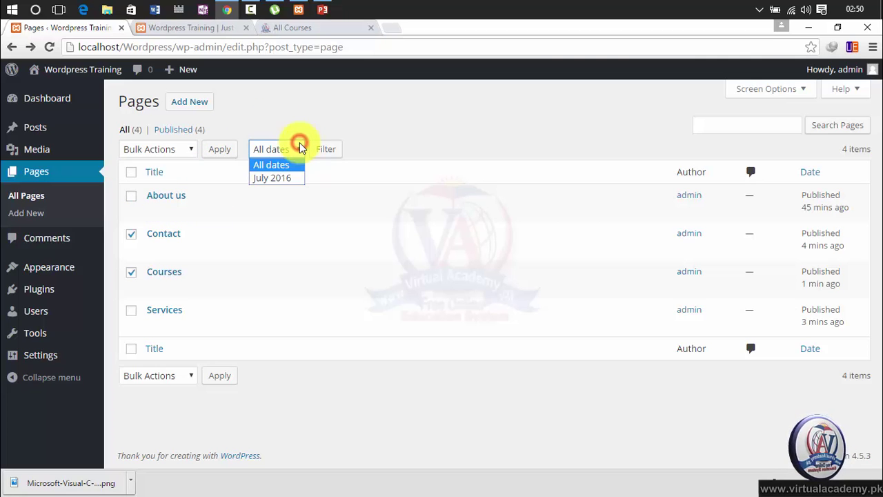
{"action": "left_click", "coordinate": [288, 180]}
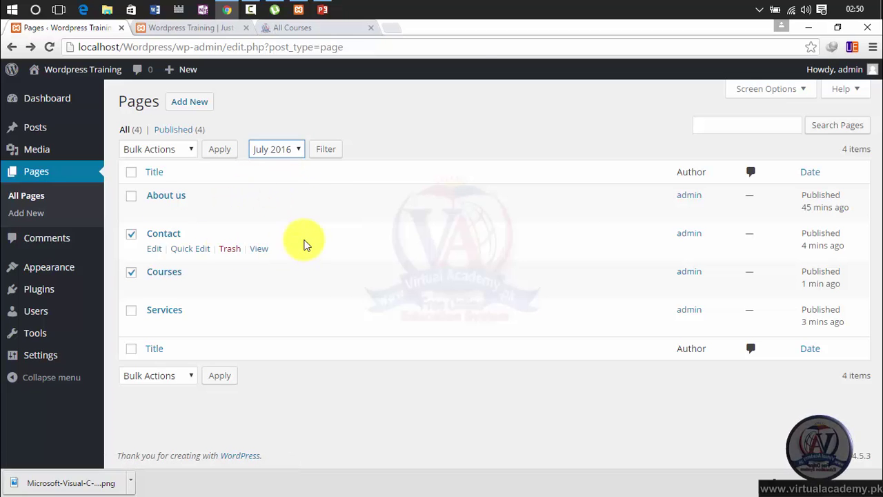
{"action": "left_click", "coordinate": [131, 172]}
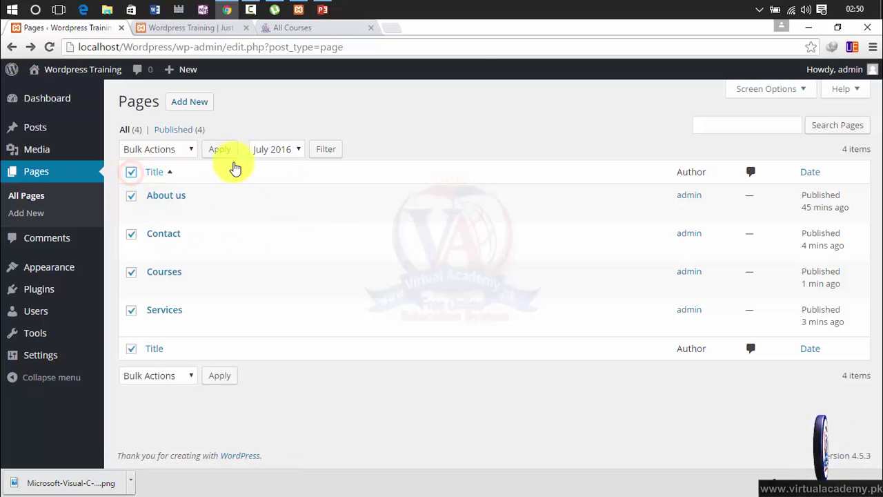
Step: Keep July 2016 as the date filter and apply it to the list with all pages selected
{"action": "left_click", "coordinate": [279, 152]}
{"action": "left_click", "coordinate": [280, 184]}
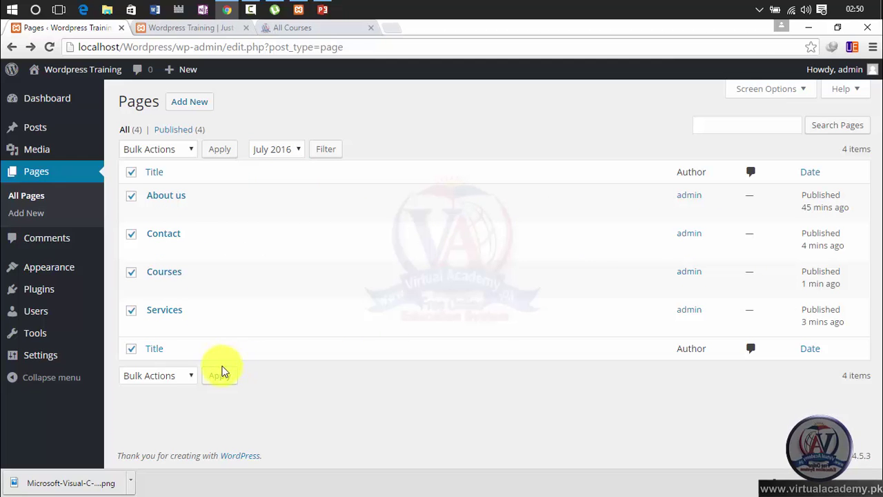
{"action": "left_click", "coordinate": [220, 376]}
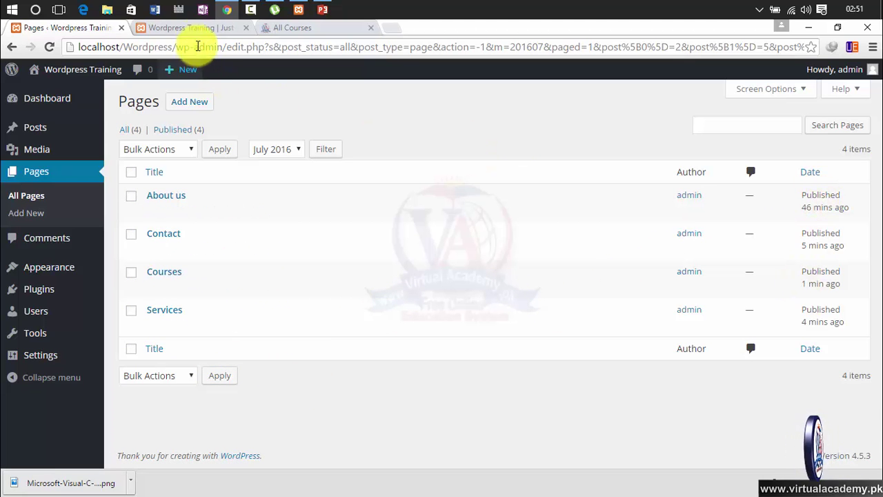
Step: View the About us, Contact and Courses pages on the live site, and return to the admin pages list
{"action": "left_click", "coordinate": [195, 30]}
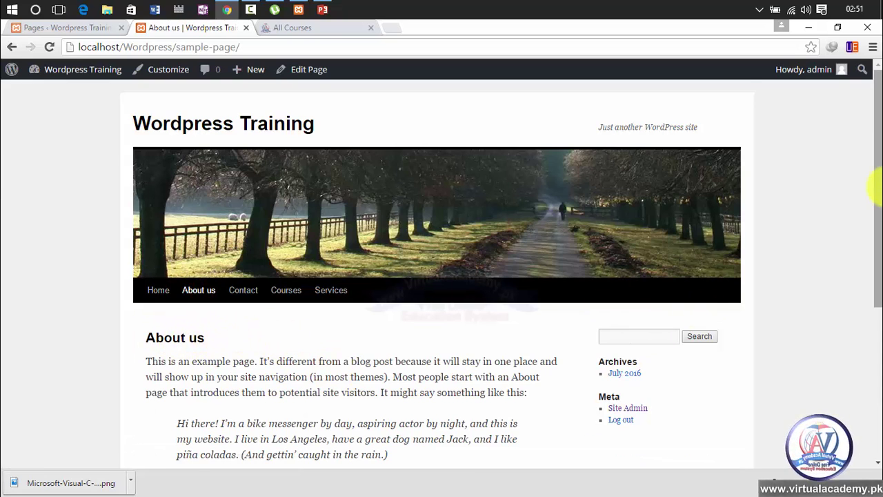
{"action": "left_click_drag", "start_coordinate": [873, 187], "coordinate": [875, 383]}
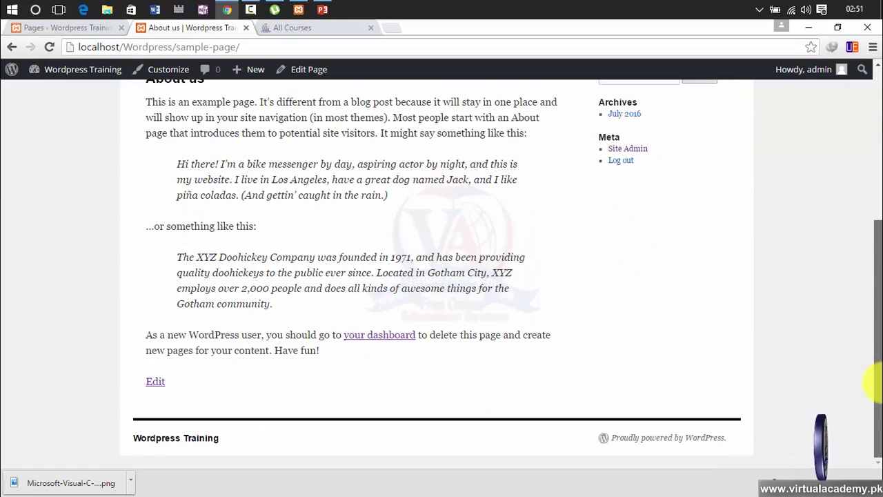
{"action": "scroll", "coordinate": [439, 251], "scroll_direction": "up", "scroll_amount": 5}
{"action": "left_click", "coordinate": [246, 285]}
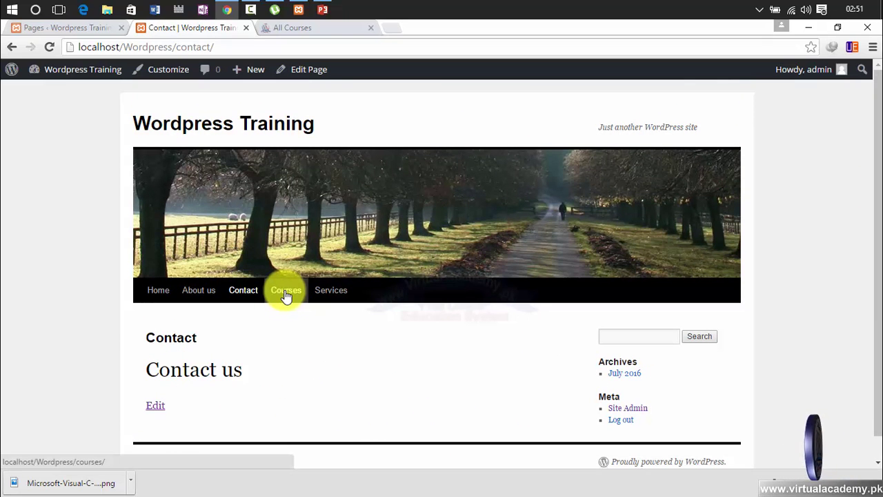
{"action": "left_click", "coordinate": [286, 293]}
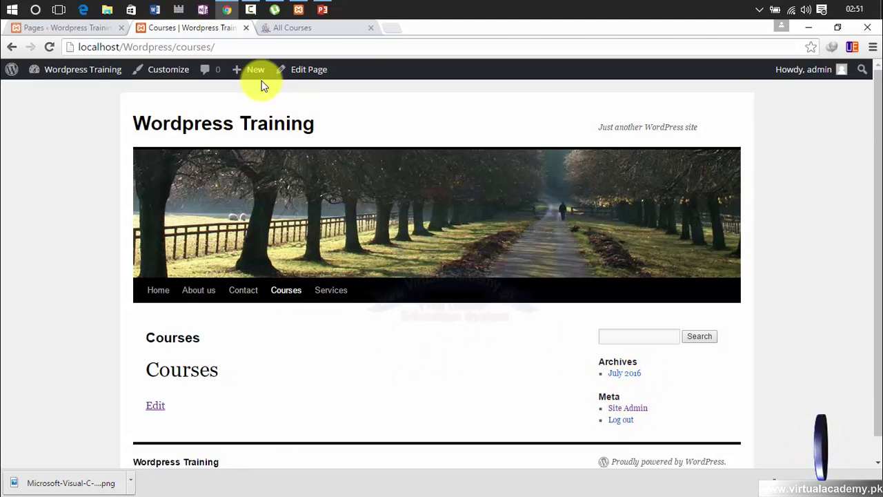
{"action": "left_click", "coordinate": [98, 29]}
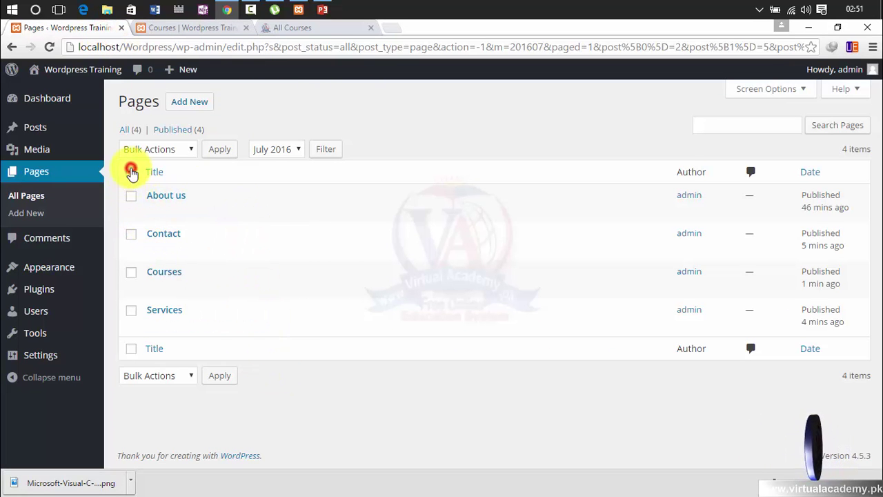
Step: Select all pages, set the date filter to All dates, and apply it to the list
{"action": "left_click", "coordinate": [131, 172]}
{"action": "left_click", "coordinate": [290, 148]}
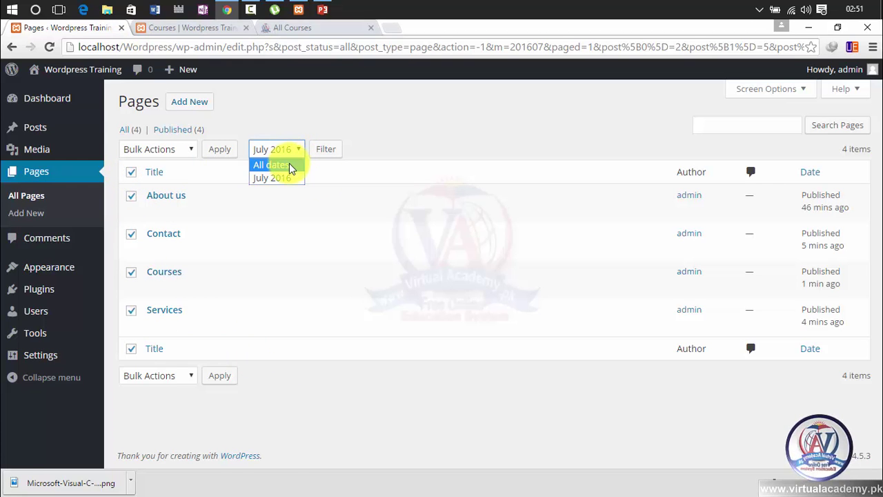
{"action": "left_click", "coordinate": [290, 166]}
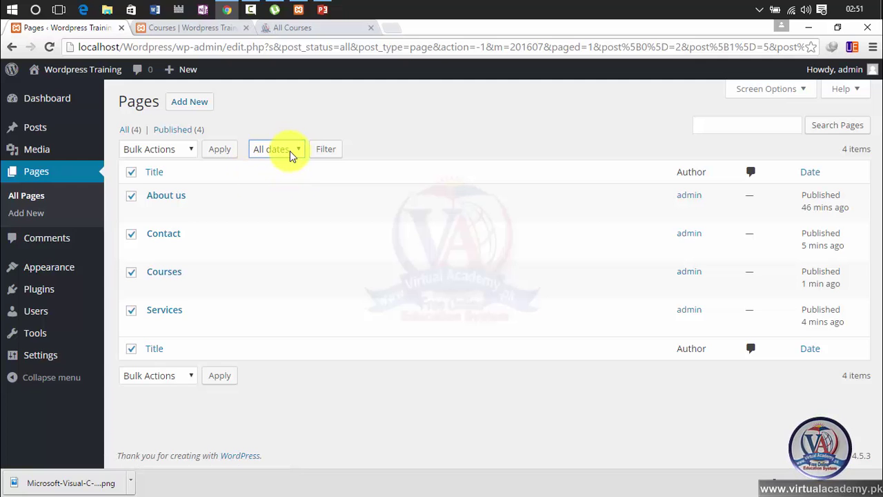
{"action": "left_click", "coordinate": [290, 155]}
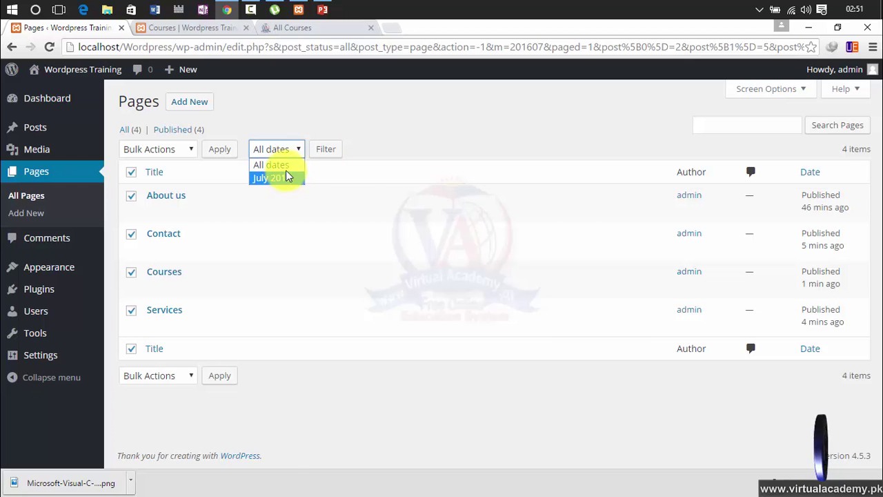
{"action": "left_click", "coordinate": [287, 168]}
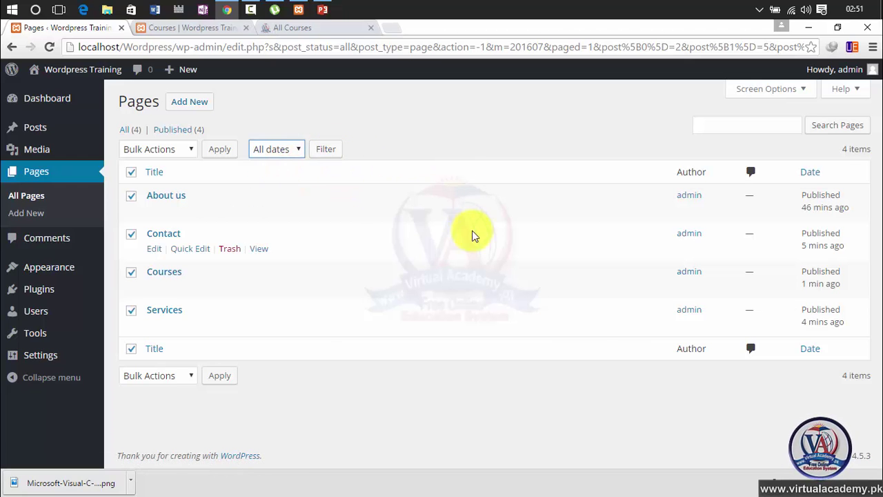
{"action": "left_click", "coordinate": [220, 375]}
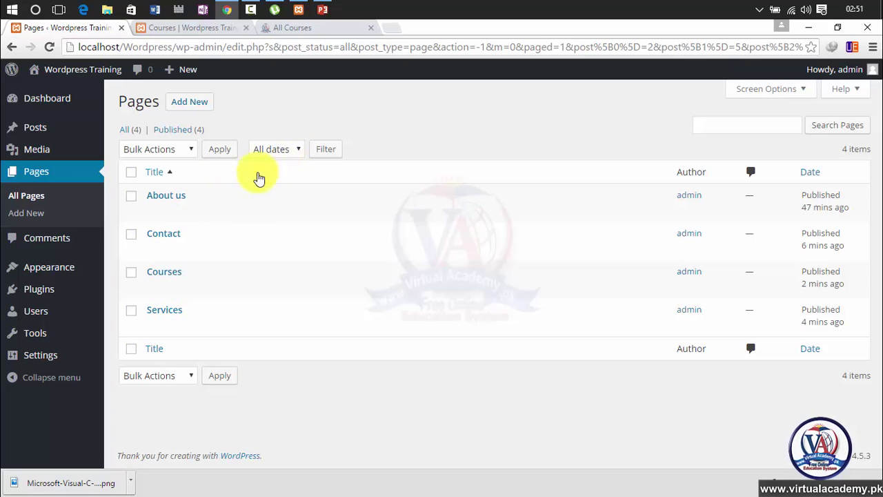
Step: Examine the date filter options without changing the selection, and switch to the Courses page on the live site
{"action": "left_click", "coordinate": [296, 151]}
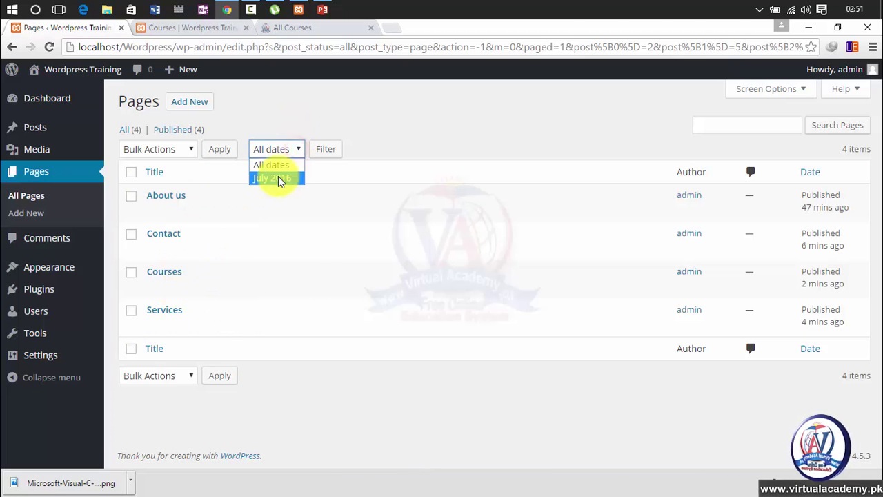
{"action": "left_click", "coordinate": [305, 122]}
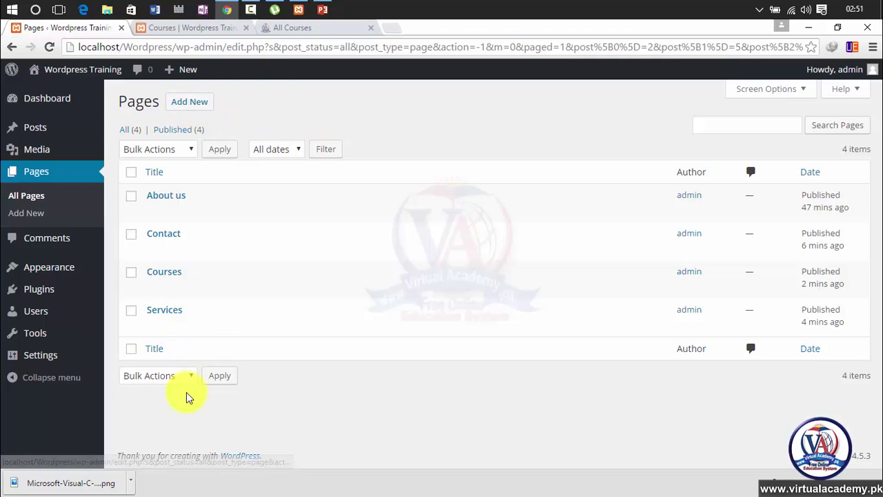
{"action": "left_click", "coordinate": [232, 30]}
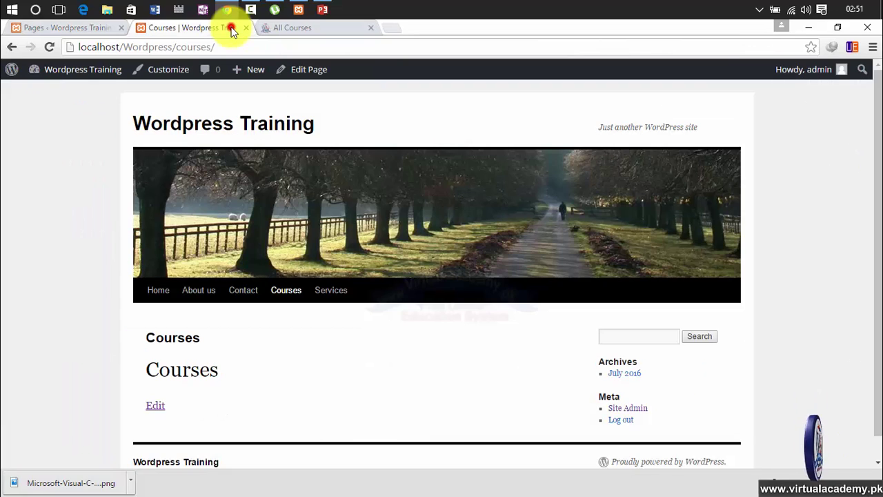